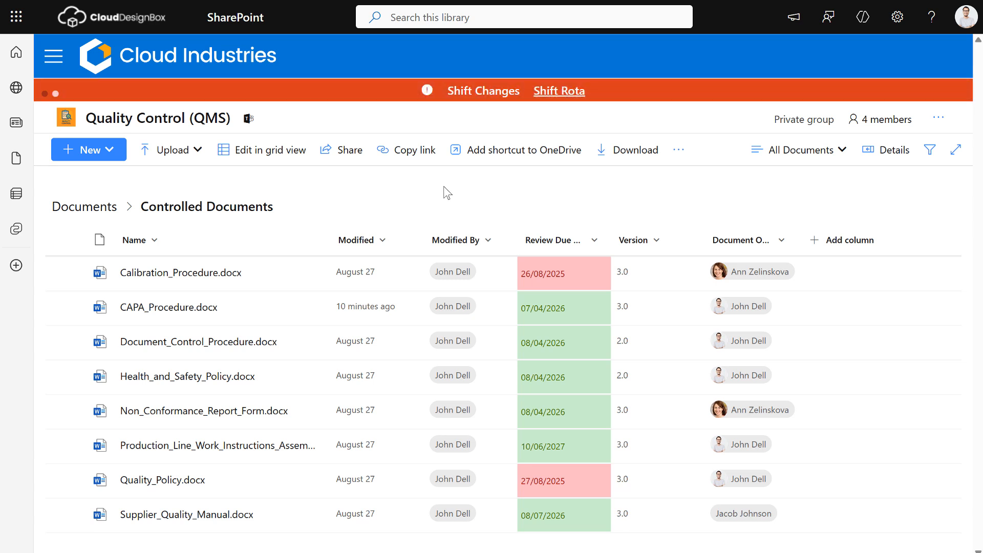
# Step: Go to the Human Resources Team (Demo) site from the mega-menu and open its General library
pyautogui.click(67, 65)
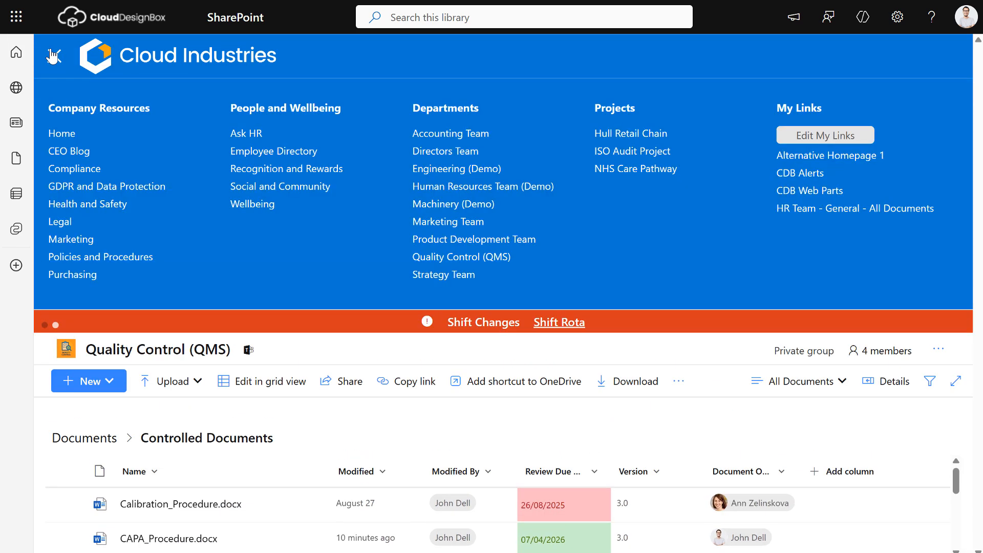
pyautogui.click(462, 187)
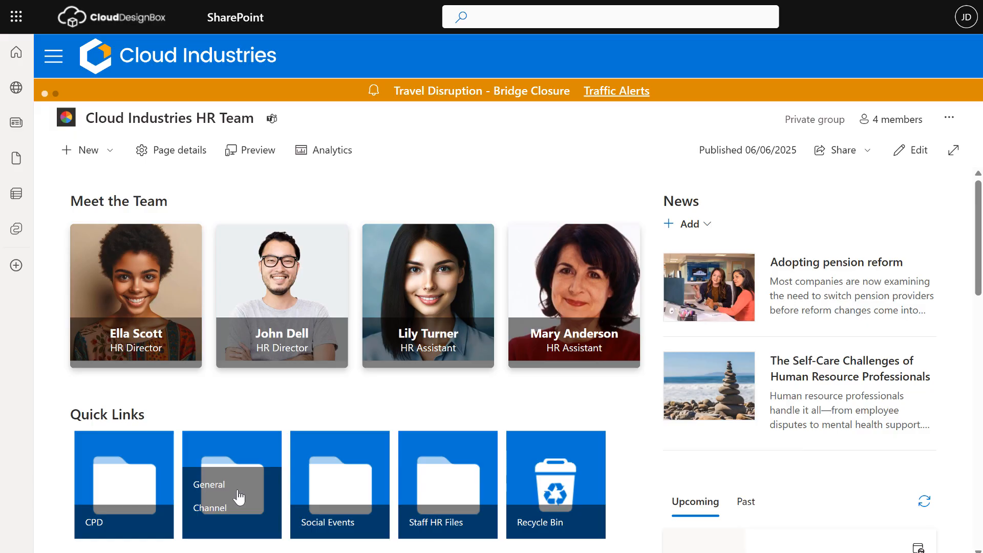
pyautogui.click(238, 497)
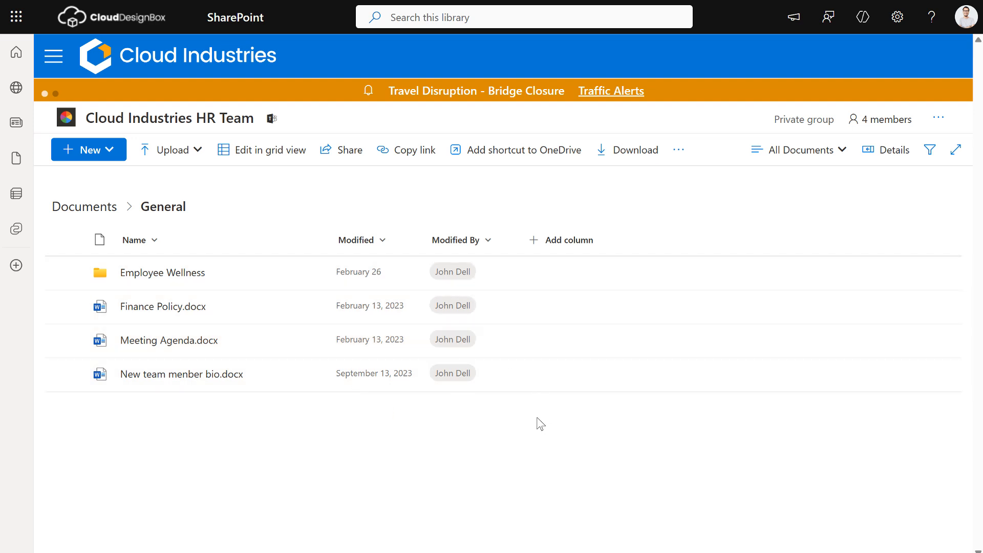
# Step: Add a Date and time column named Review Date to the General library
pyautogui.click(564, 239)
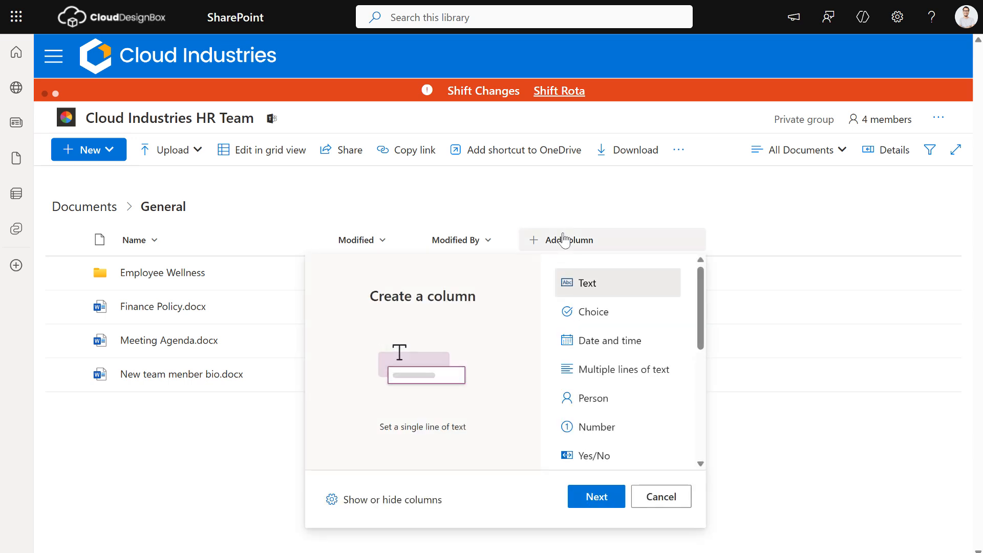
pyautogui.click(604, 343)
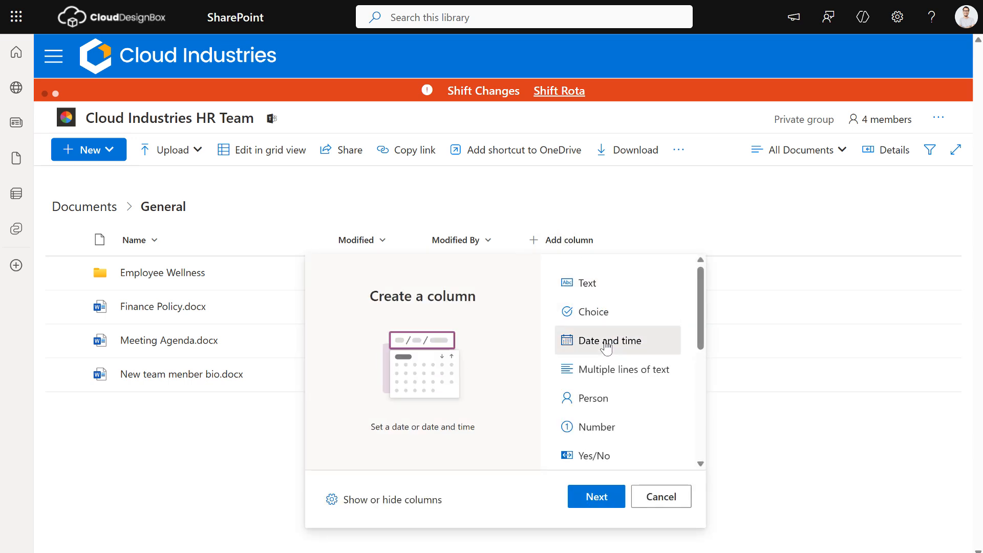
pyautogui.click(596, 496)
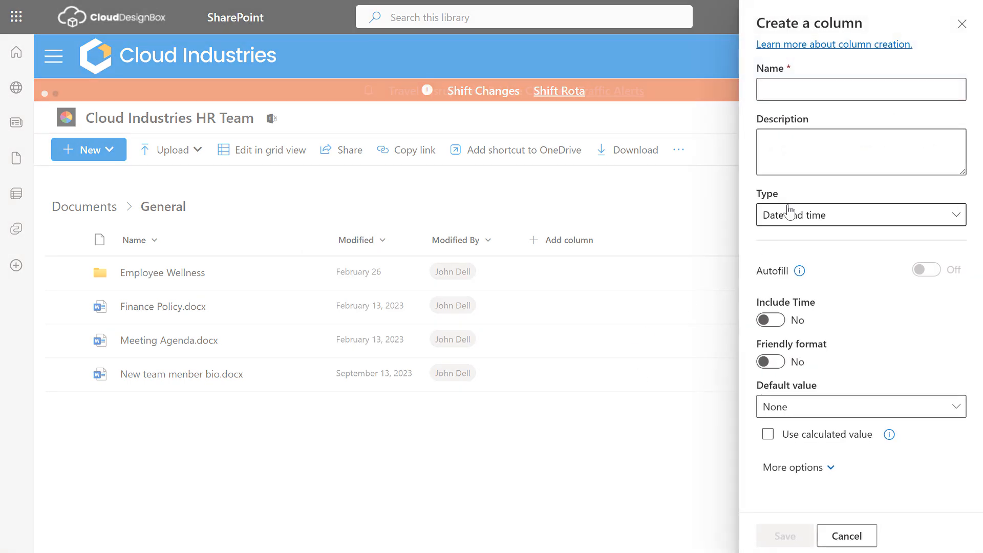
pyautogui.click(803, 93)
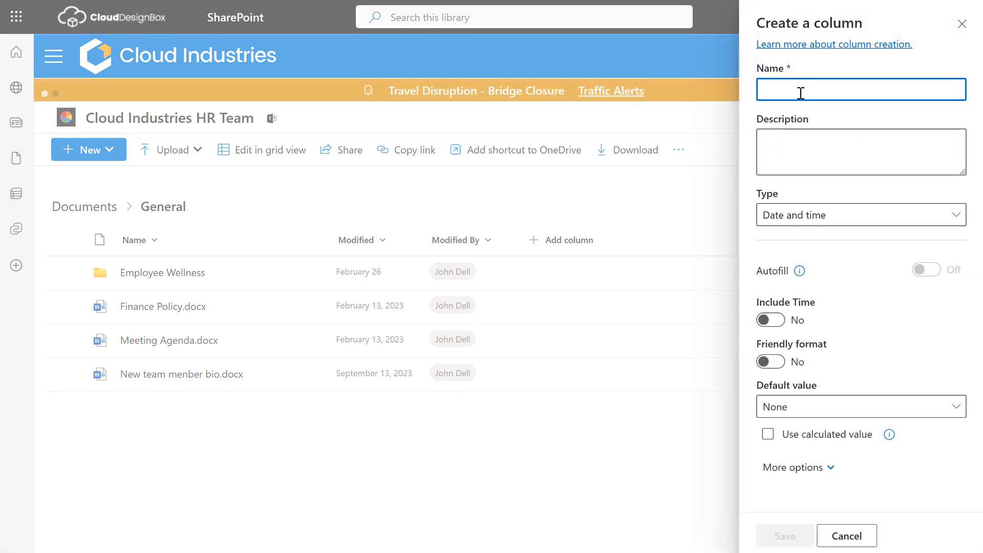
pyautogui.write('Review Date')
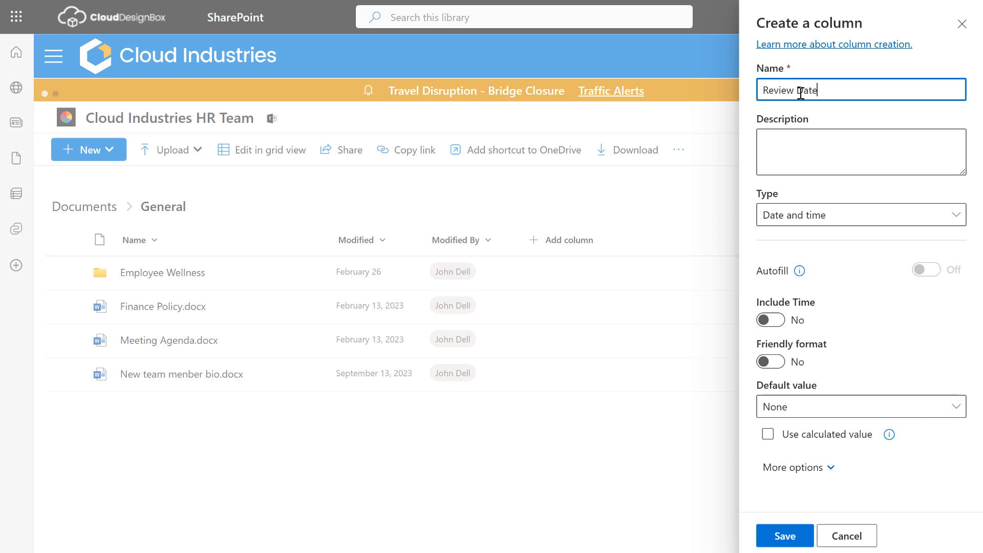
pyautogui.click(791, 210)
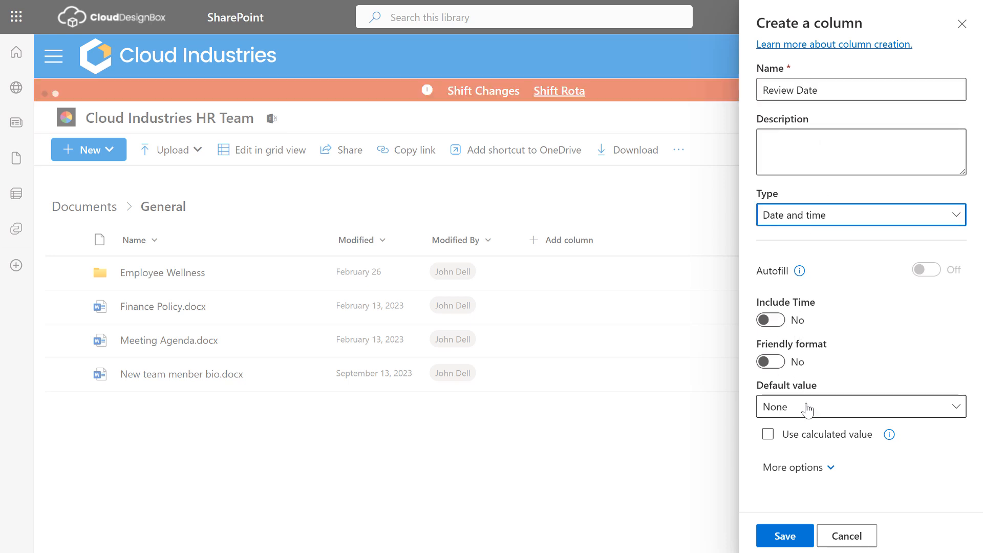
pyautogui.click(796, 535)
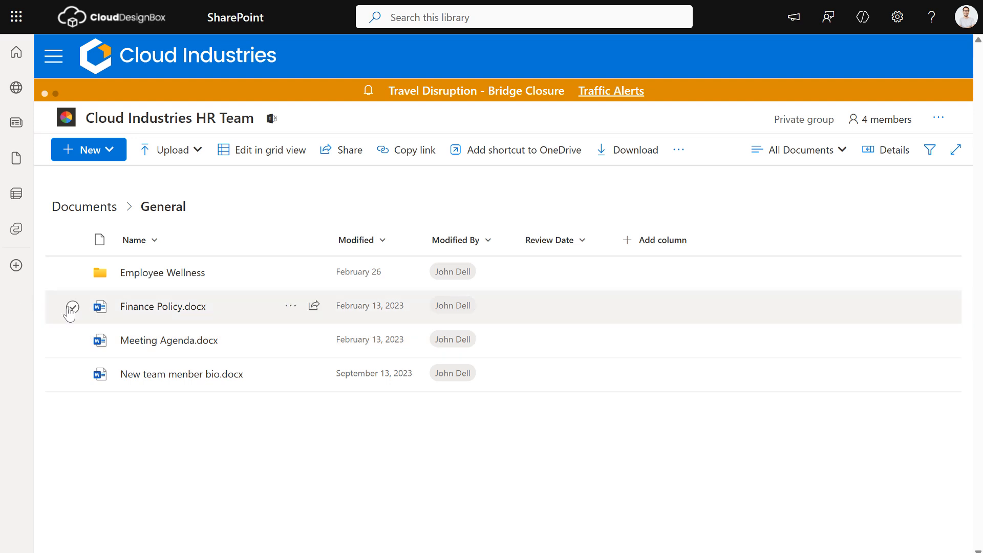
# Step: Bulk-edit Finance Policy, Meeting Agenda and the bio document to a Review Date of 2 October 2025
pyautogui.click(72, 307)
pyautogui.click(72, 340)
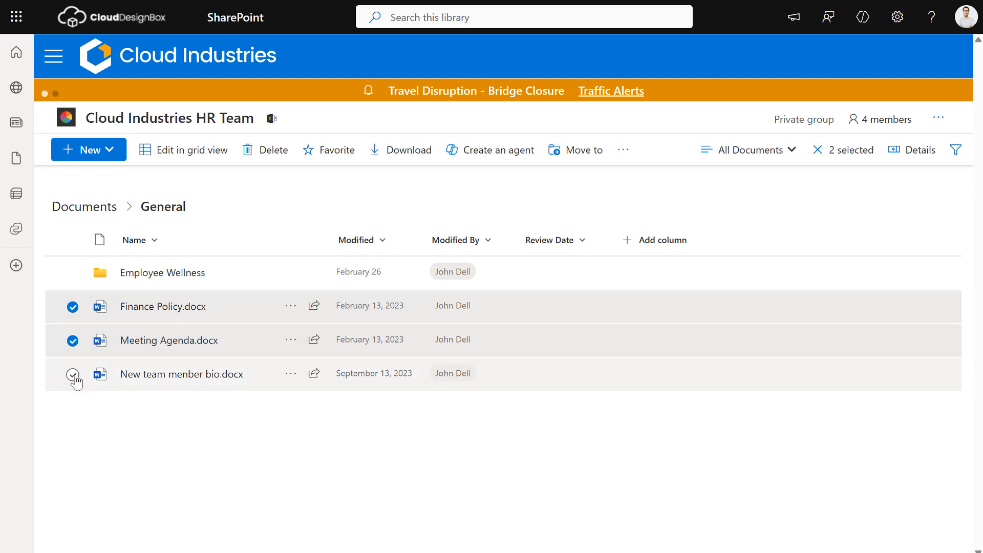
pyautogui.click(73, 374)
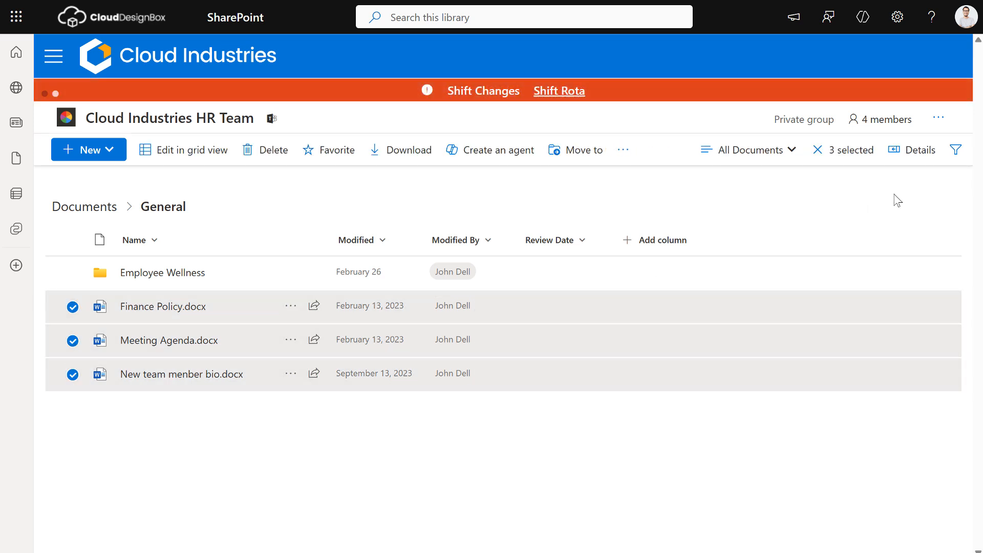
pyautogui.click(901, 152)
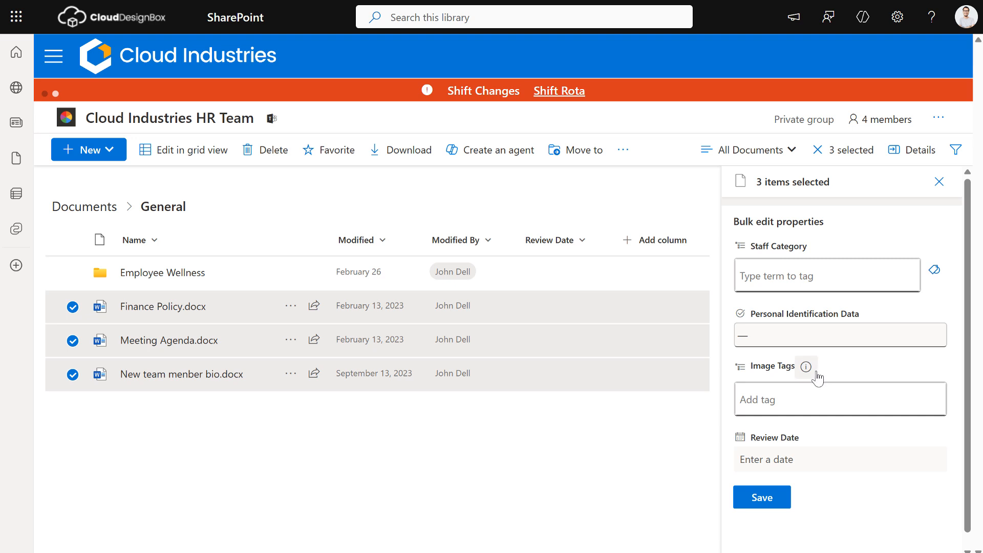
pyautogui.click(792, 459)
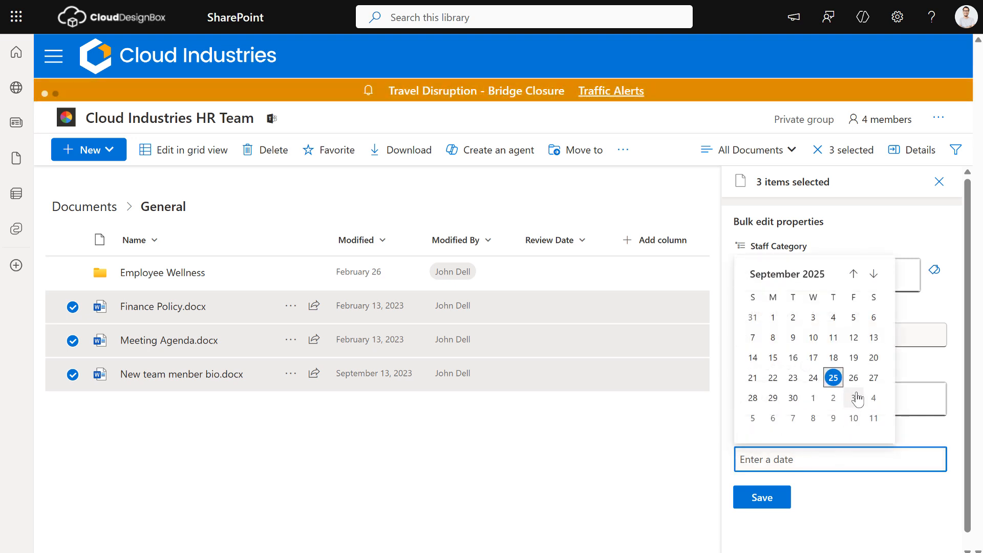
pyautogui.click(837, 400)
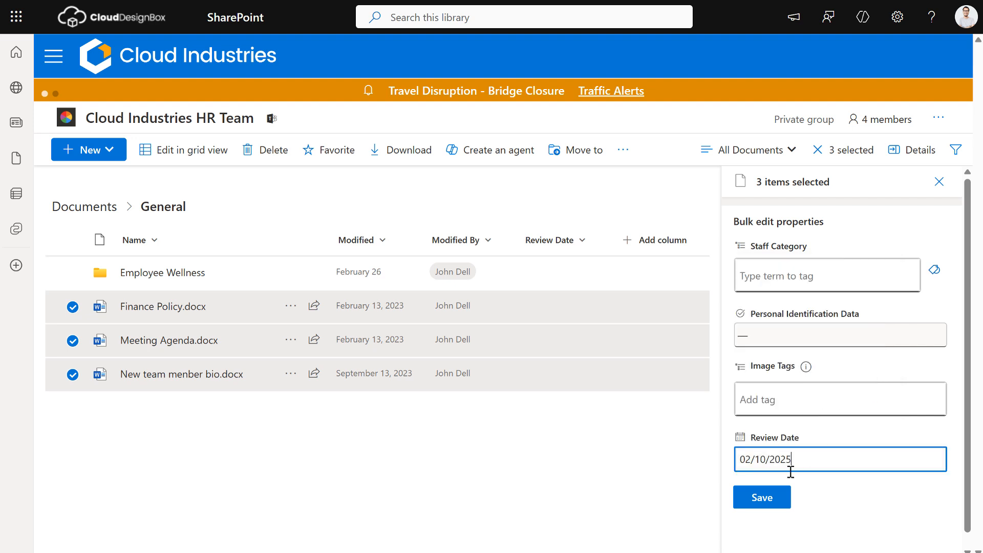
pyautogui.click(775, 499)
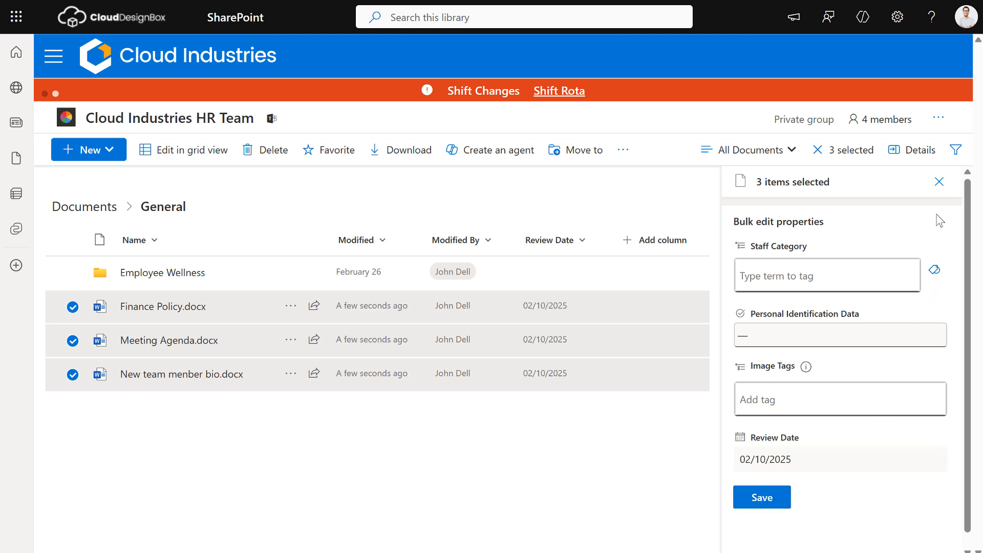
pyautogui.click(939, 182)
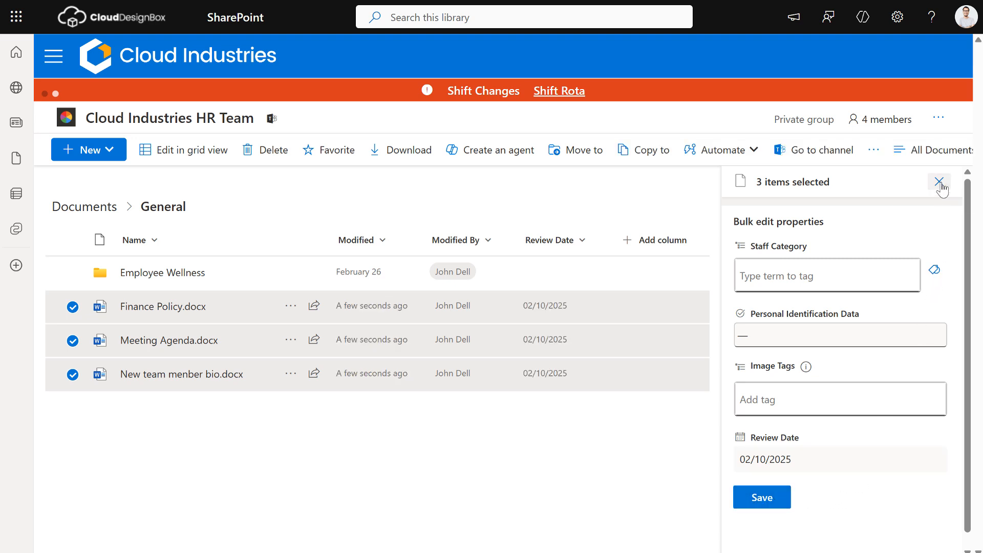
pyautogui.click(573, 459)
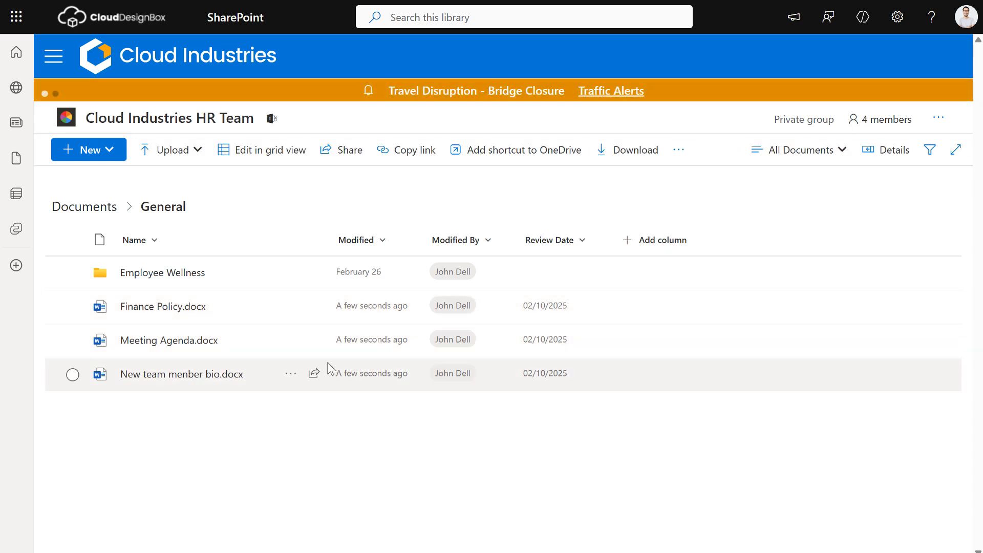
# Step: Change Meeting Agenda.docx's Review Date to 17 September 2025 in its details pane
pyautogui.click(72, 341)
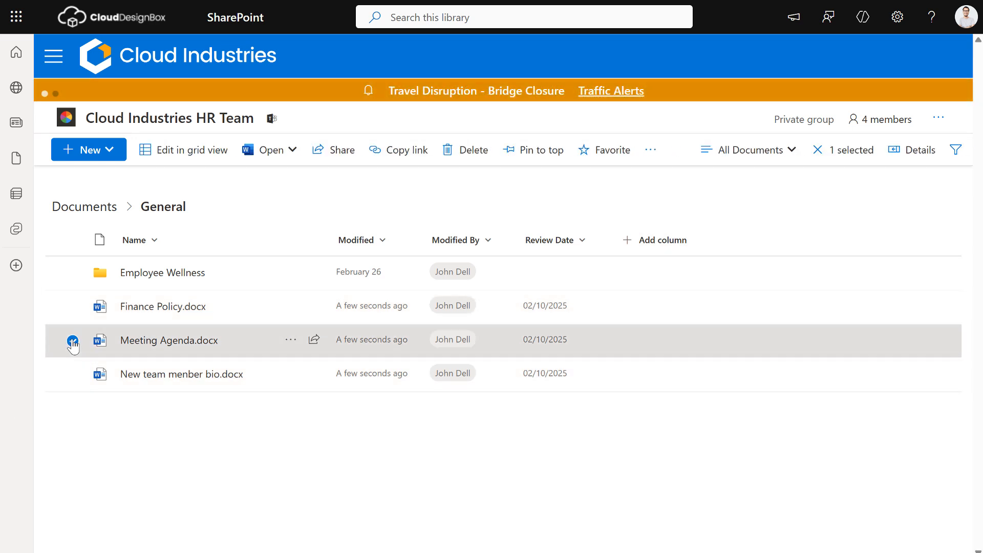
pyautogui.click(926, 158)
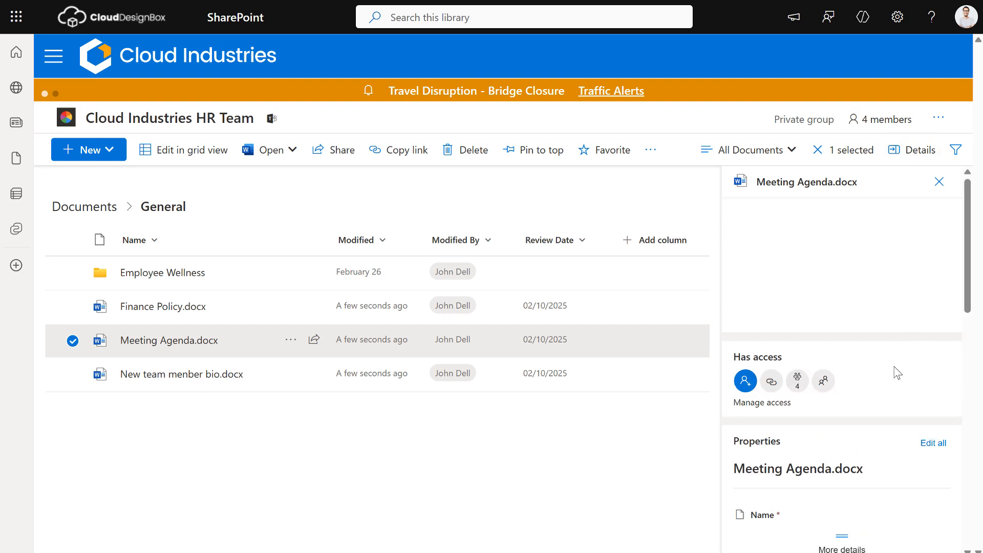
pyautogui.scroll(-3, 850, 412)
pyautogui.scroll(-5, 852, 412)
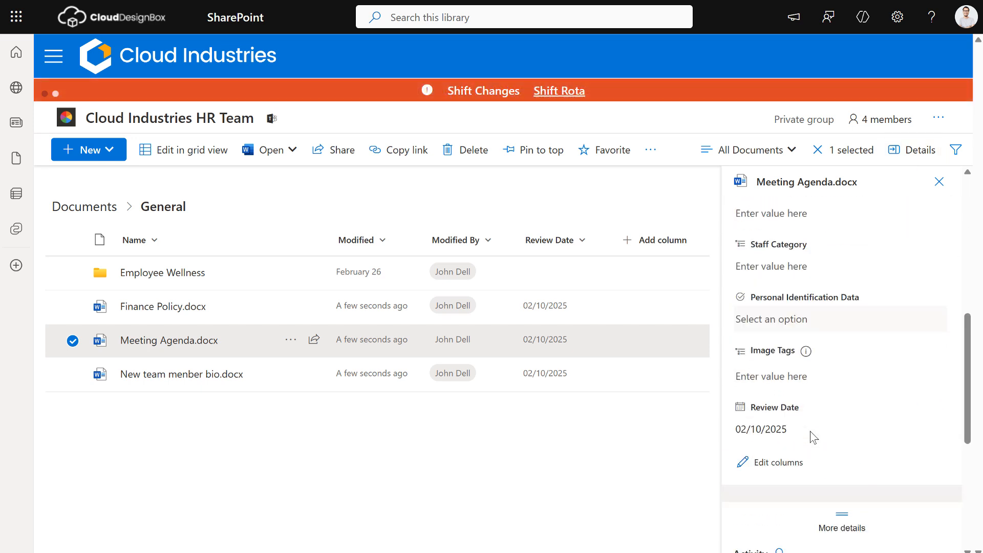
pyautogui.click(797, 404)
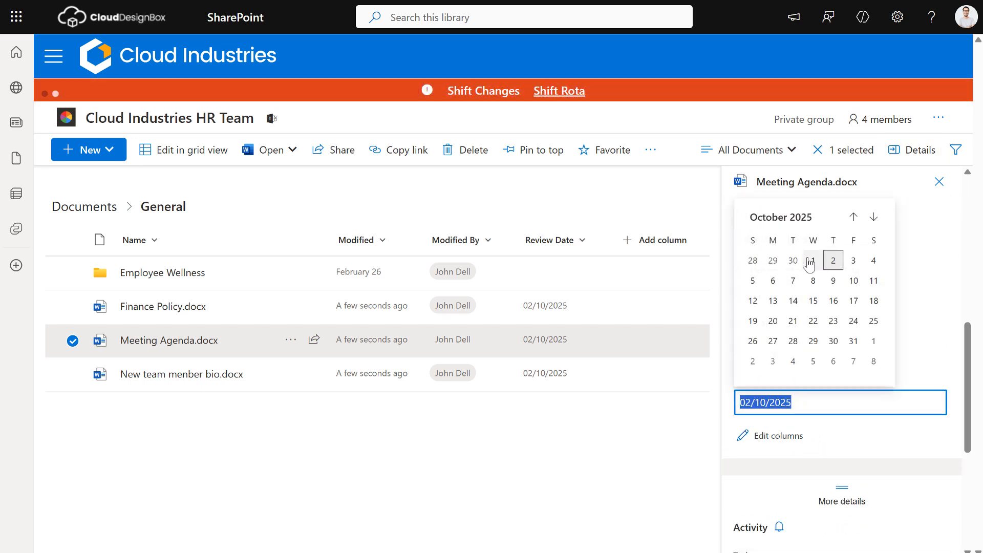
pyautogui.click(853, 217)
pyautogui.click(812, 301)
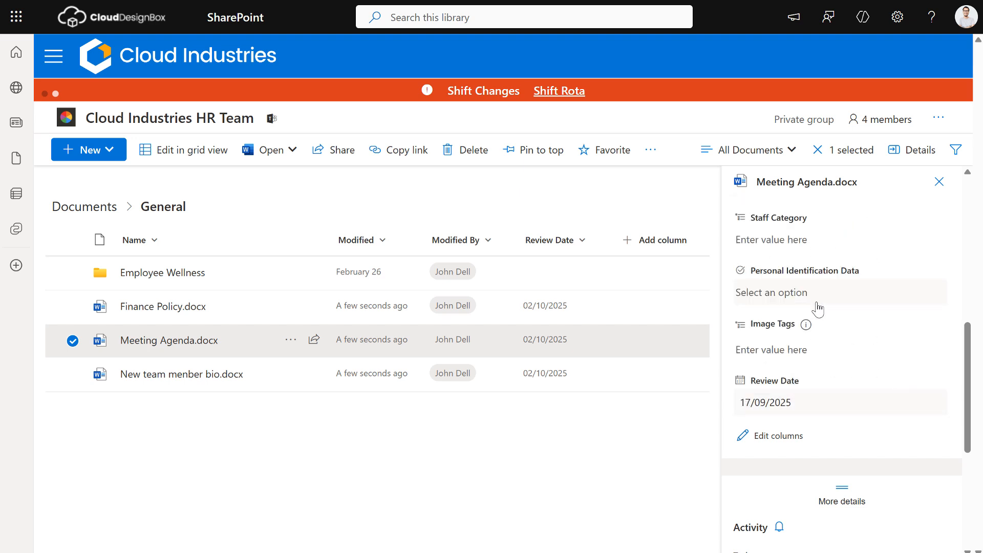
pyautogui.click(665, 455)
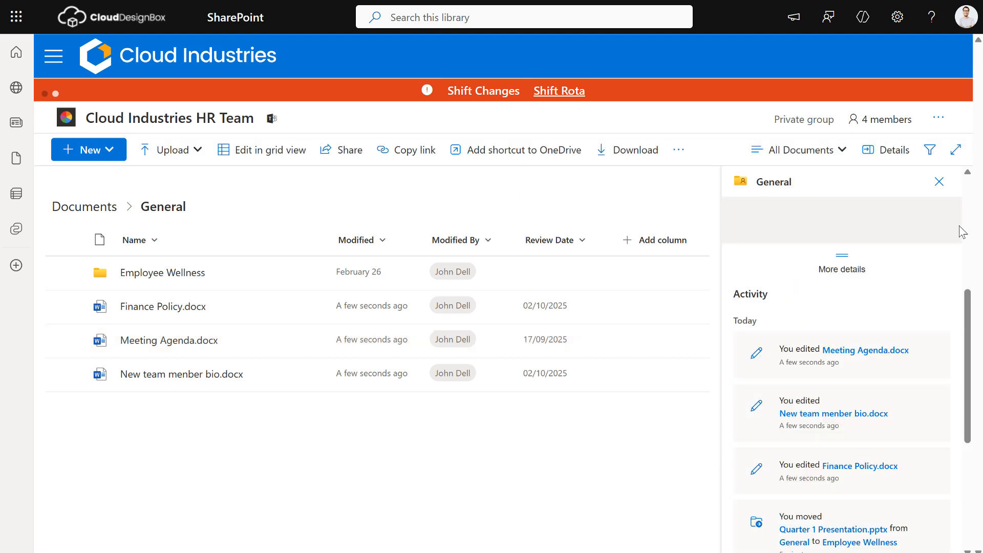
pyautogui.click(939, 181)
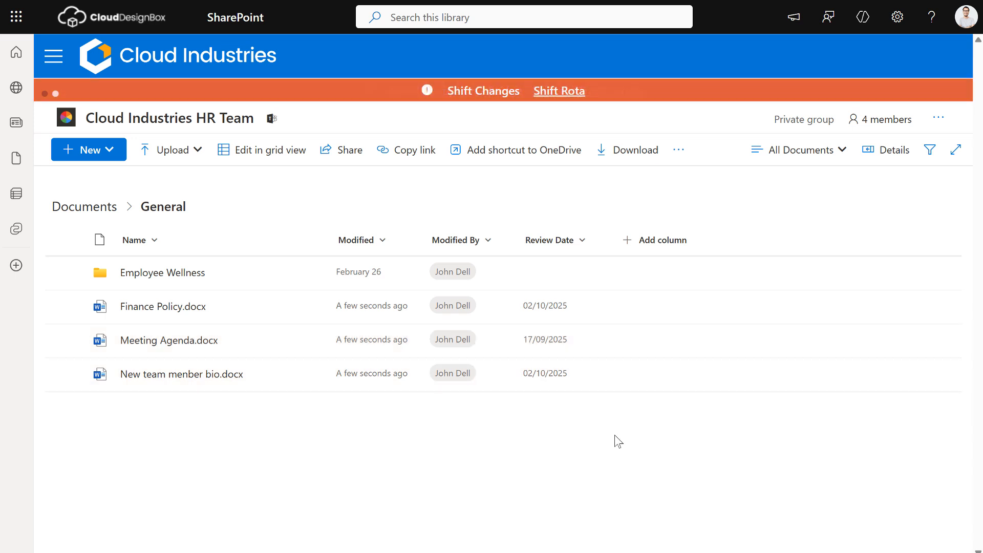
# Step: Open Format this column for Review Date and start managing conditional formatting rules
pyautogui.click(582, 240)
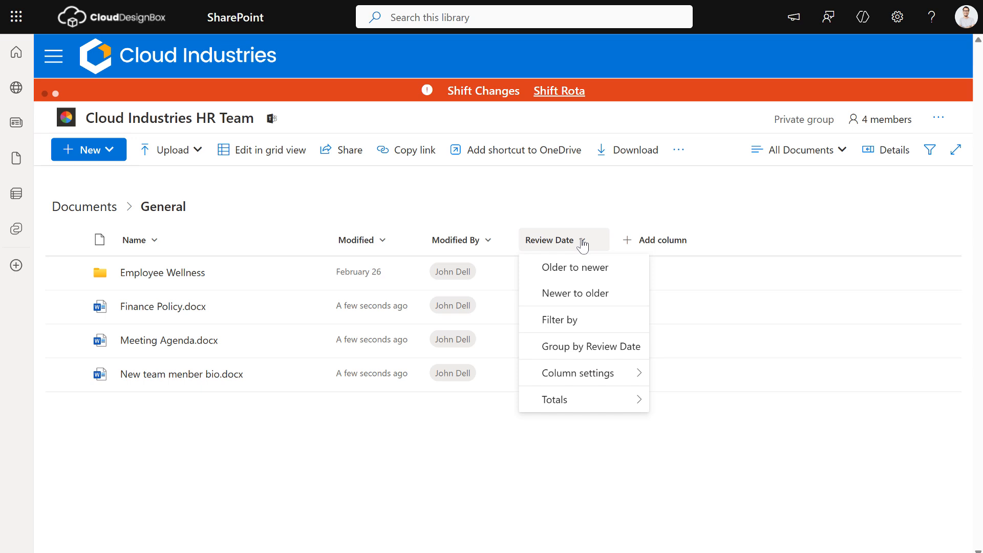
pyautogui.moveTo(599, 381)
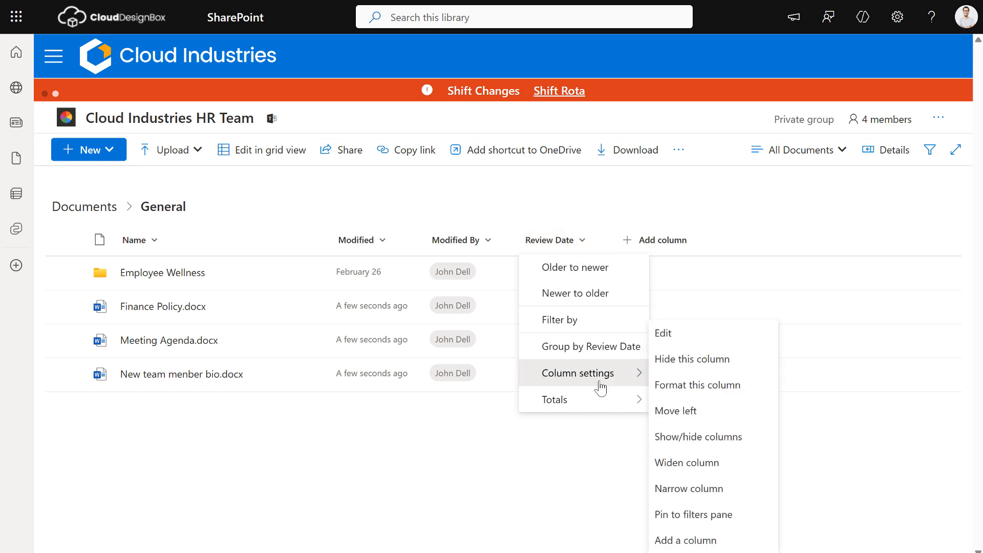
pyautogui.click(687, 385)
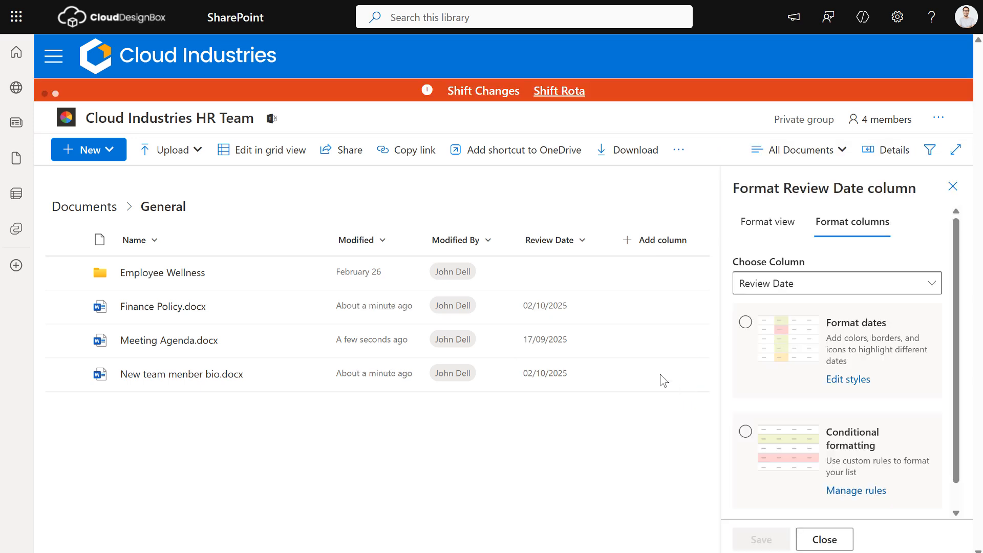
pyautogui.click(857, 491)
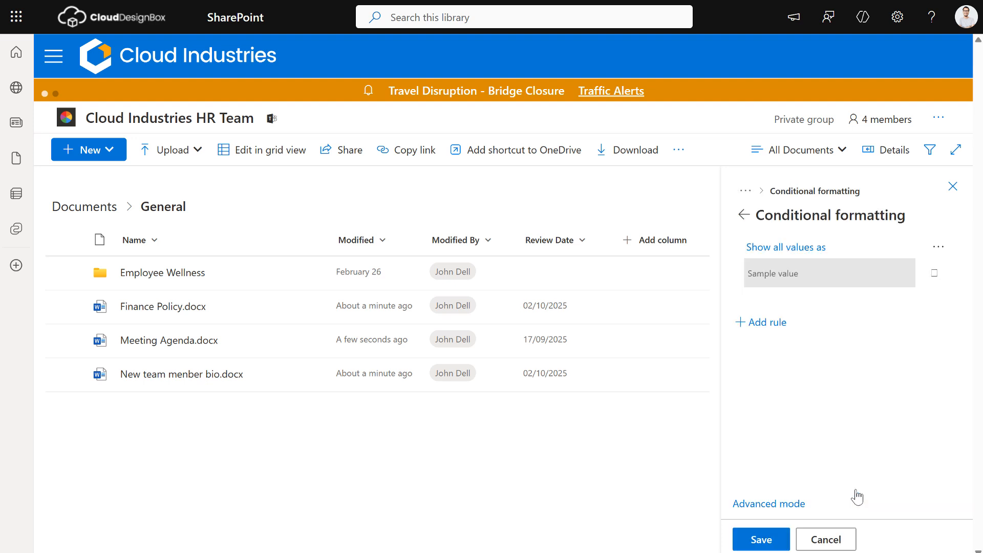
pyautogui.click(936, 270)
pyautogui.click(936, 270)
# Step: Make a rule giving Review Date values after Today a light green fill
pyautogui.click(783, 248)
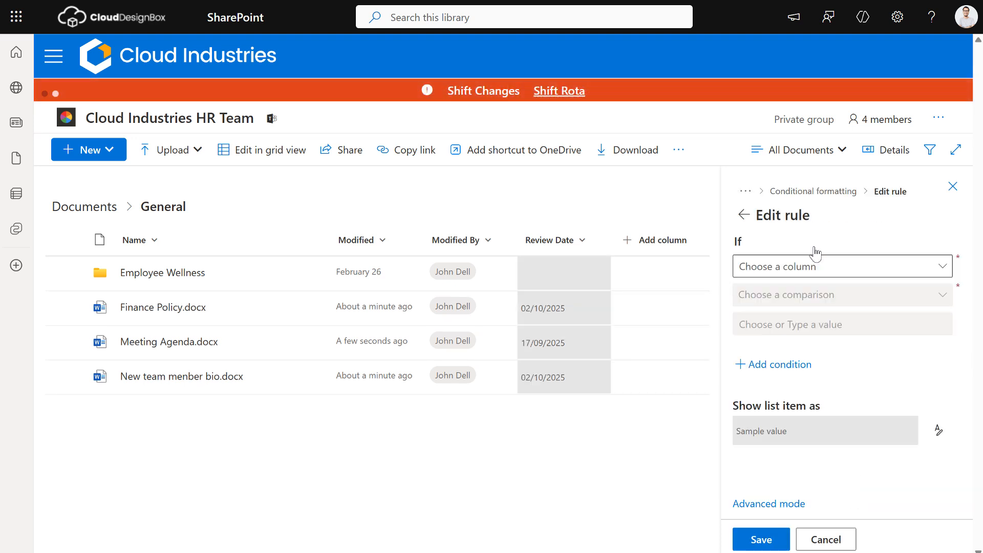
pyautogui.click(809, 270)
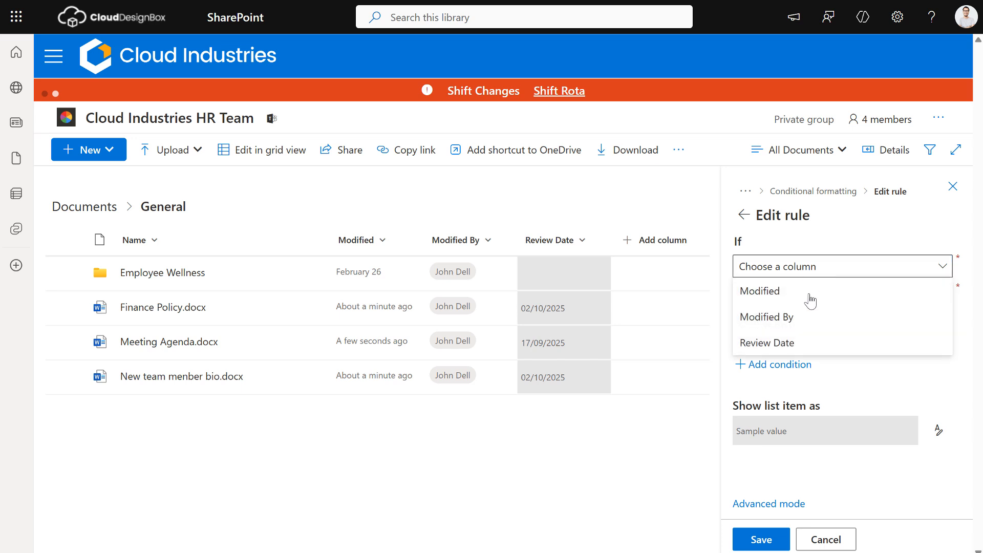
pyautogui.click(803, 341)
pyautogui.click(815, 306)
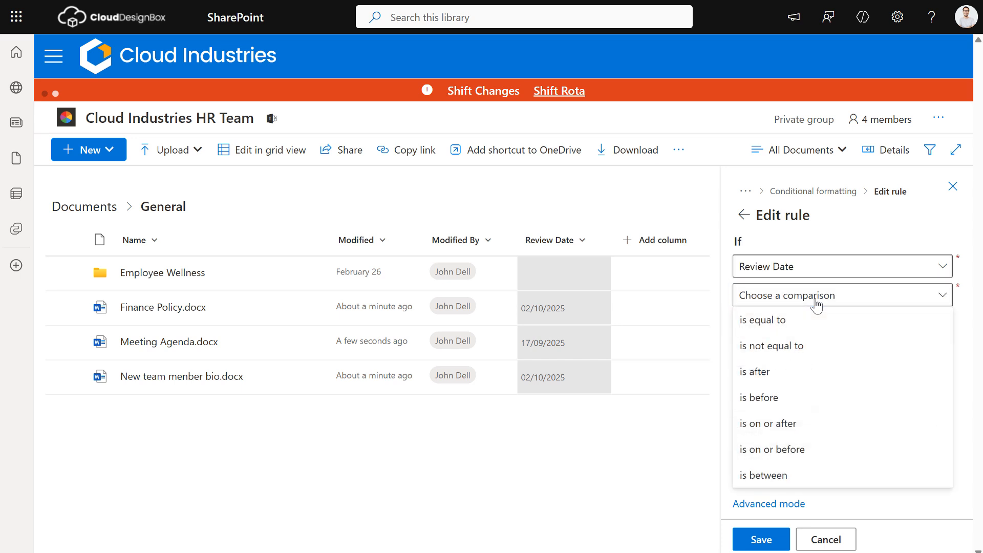
pyautogui.click(776, 384)
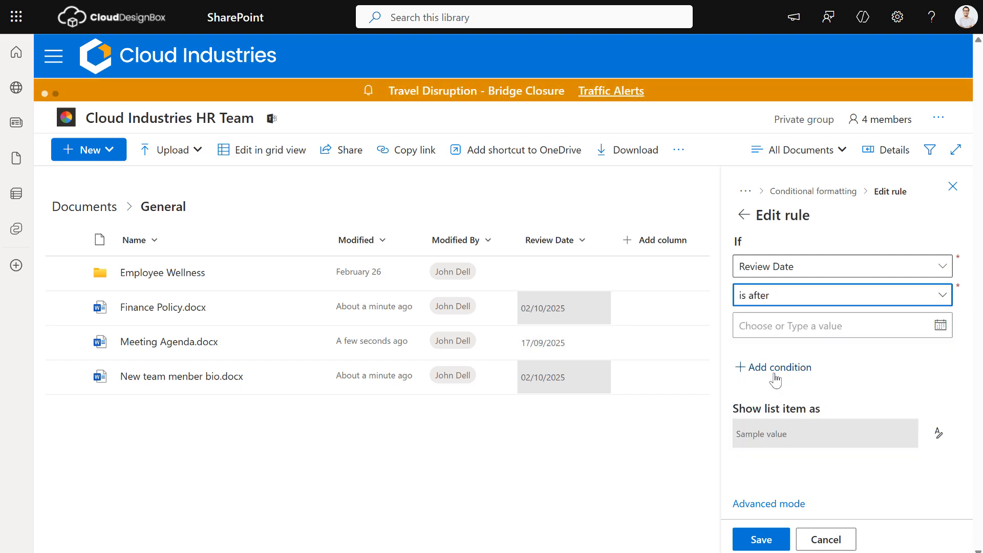
pyautogui.click(943, 327)
pyautogui.click(763, 353)
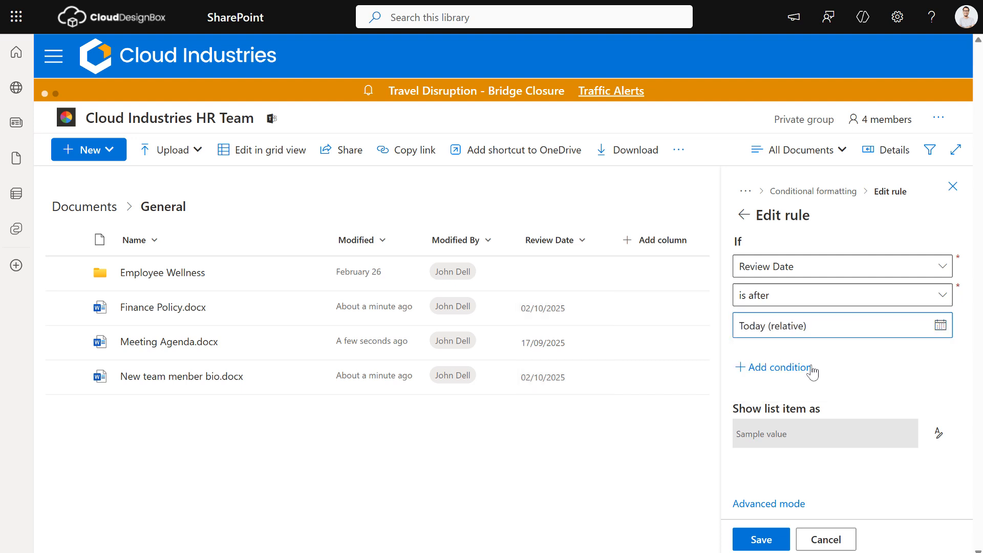
pyautogui.click(927, 434)
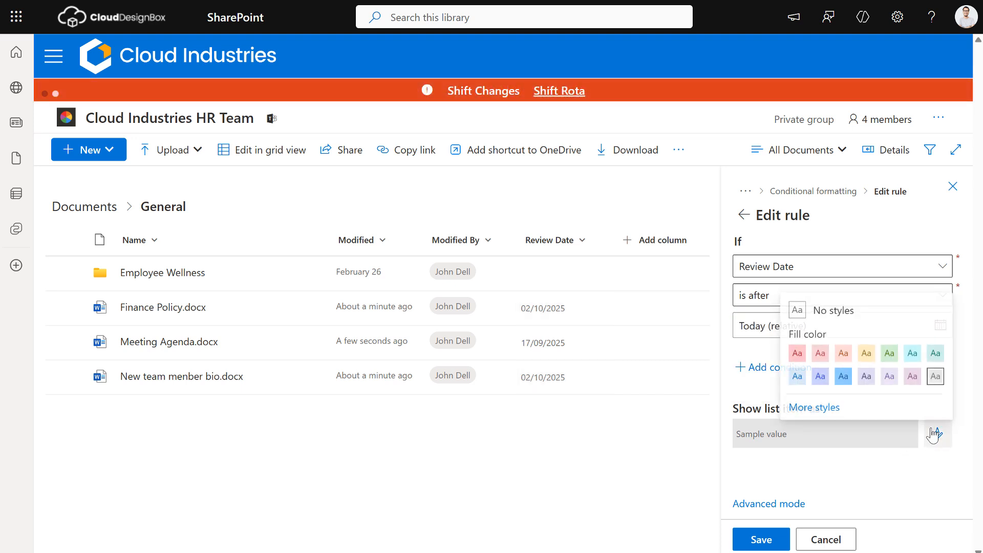
pyautogui.click(890, 353)
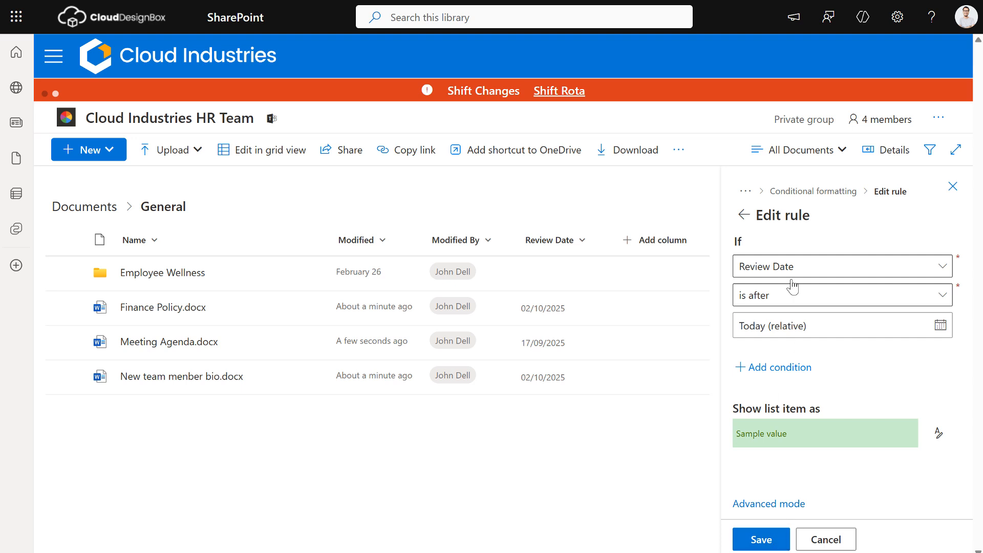
pyautogui.click(747, 220)
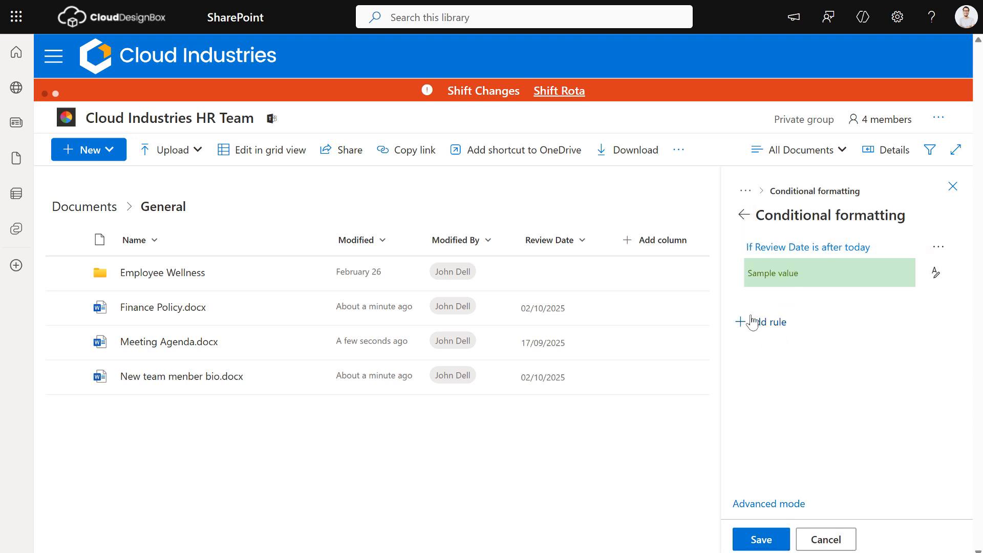
# Step: Add a second rule giving Review Date values on or before Today a red fill
pyautogui.click(779, 323)
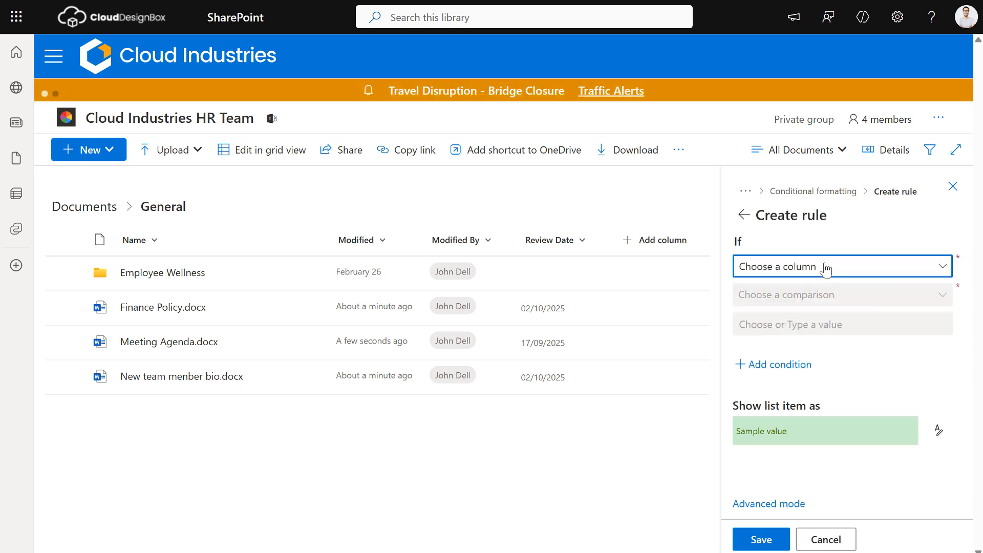
pyautogui.click(824, 267)
pyautogui.click(795, 344)
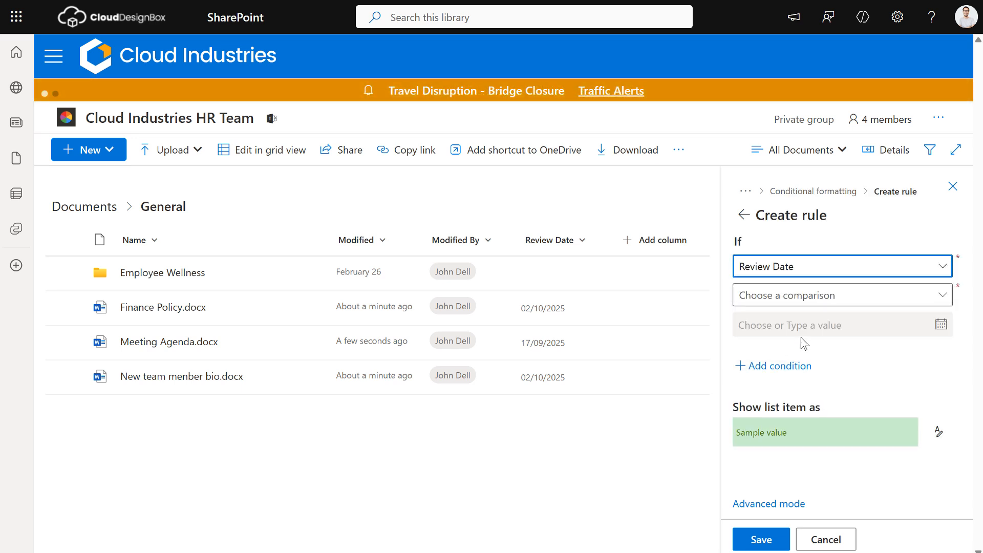
pyautogui.click(819, 299)
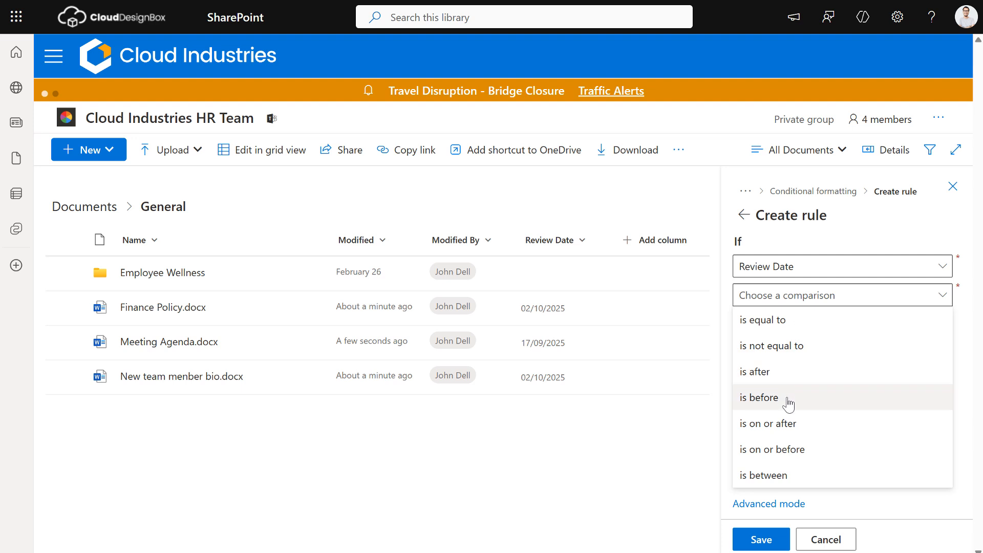
pyautogui.click(793, 459)
pyautogui.click(941, 330)
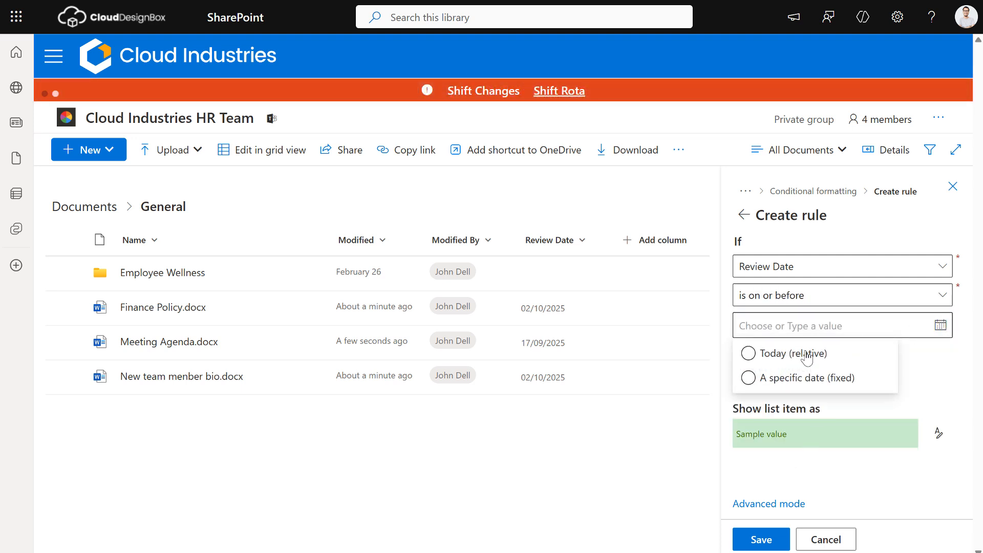
pyautogui.click(798, 352)
pyautogui.click(938, 435)
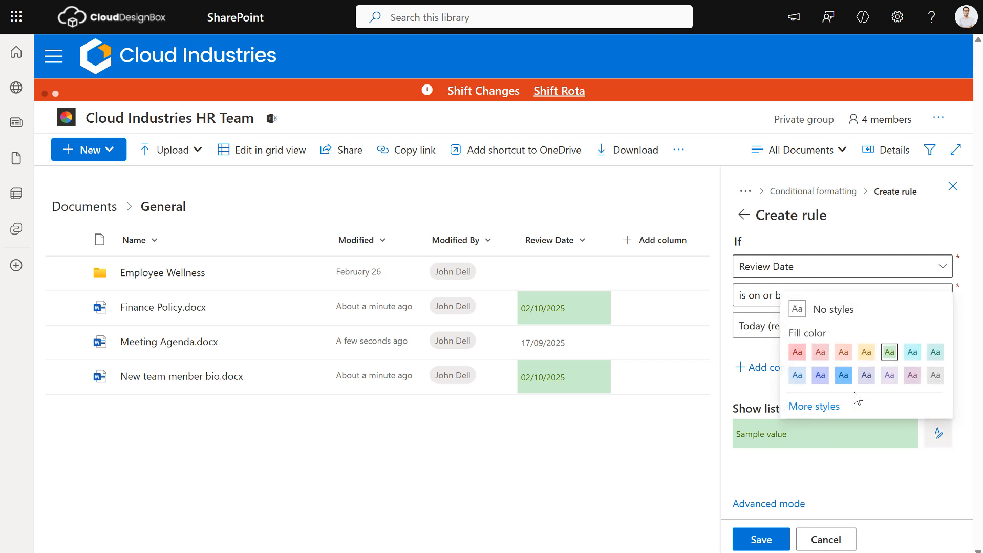
pyautogui.click(797, 352)
pyautogui.click(760, 539)
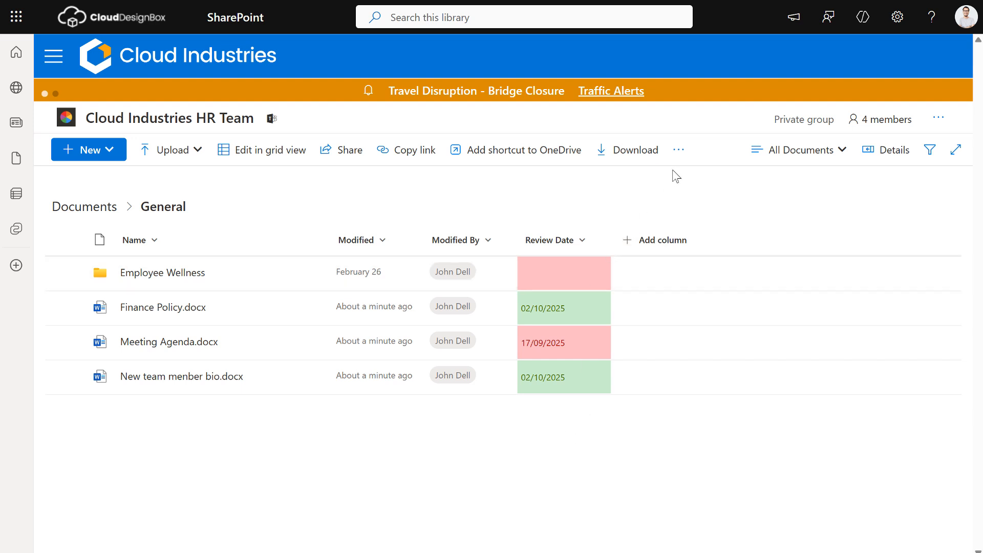
# Step: Start a Set a reminder flow based on the Review Date column
pyautogui.click(679, 152)
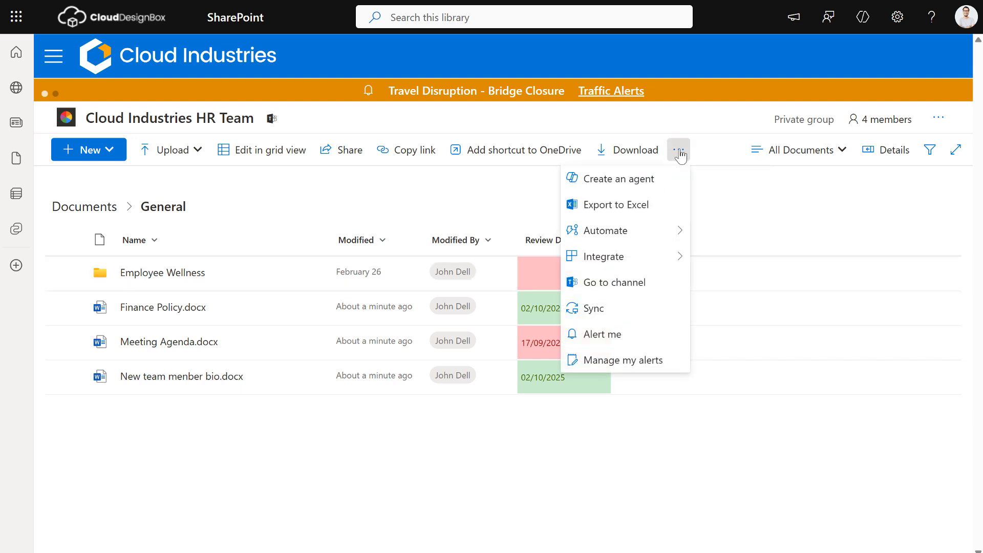
pyautogui.moveTo(661, 233)
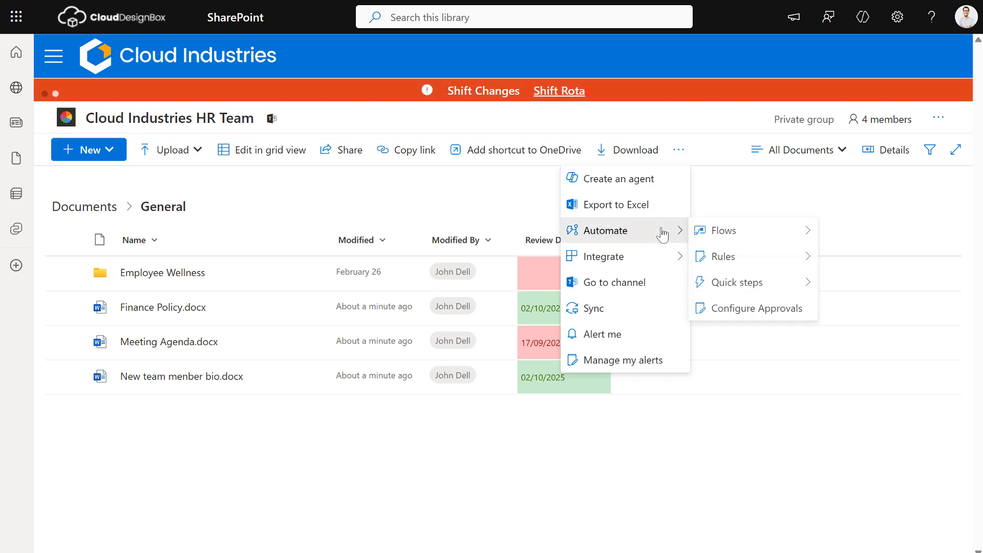
pyautogui.moveTo(747, 233)
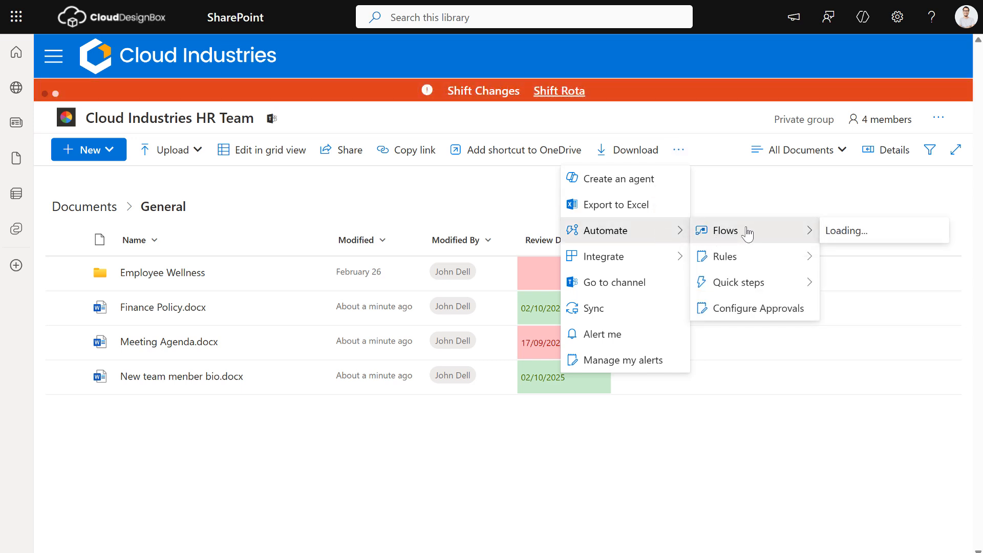
pyautogui.moveTo(860, 237)
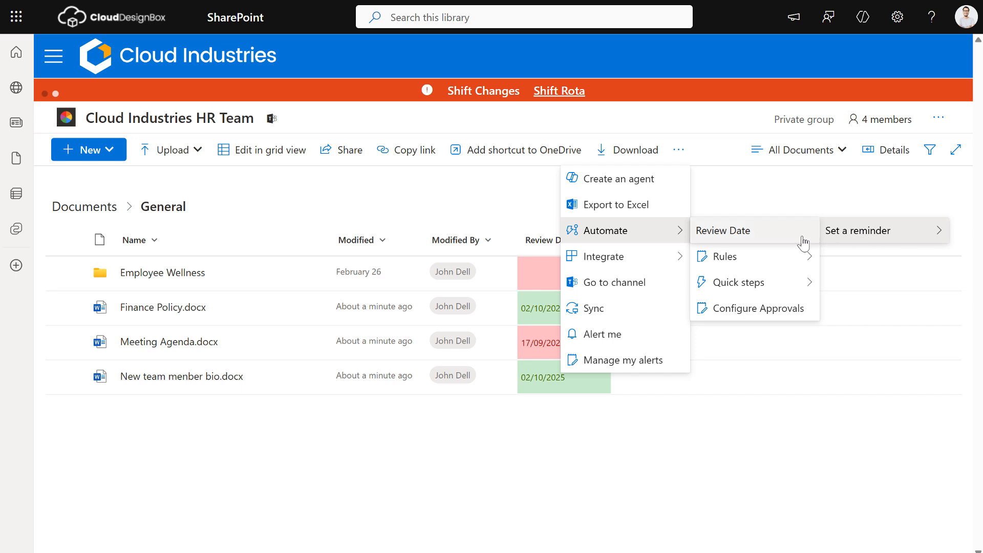
pyautogui.click(729, 233)
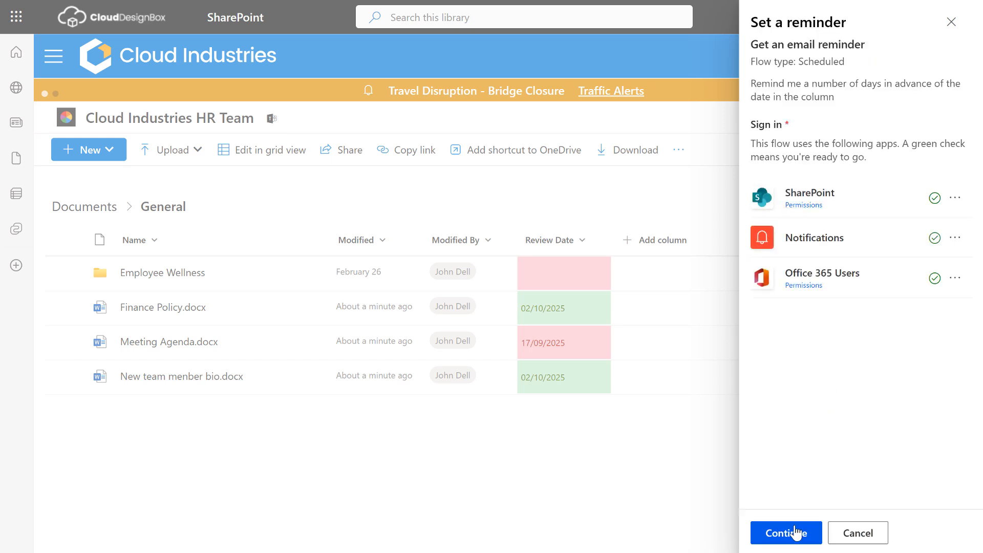
pyautogui.click(786, 533)
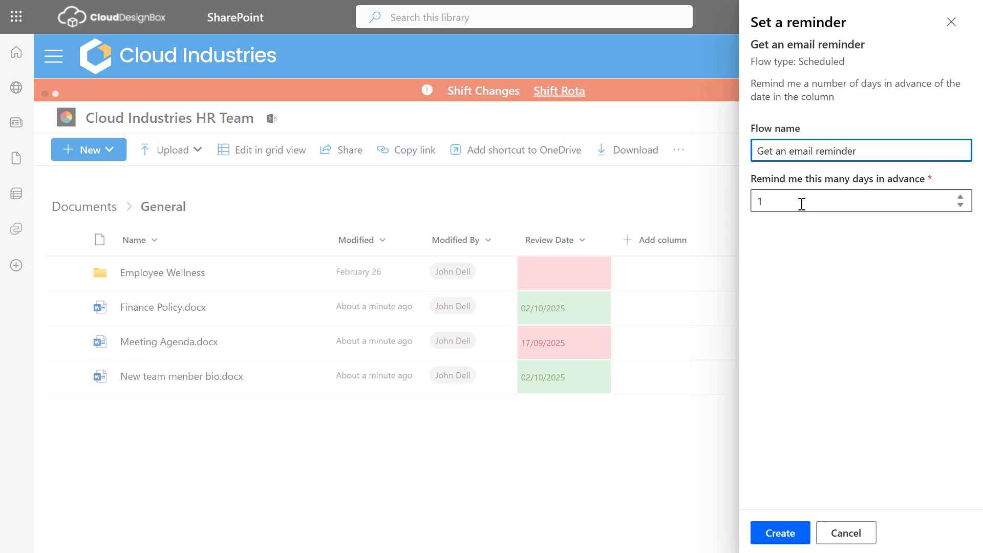
# Step: Set reminders 30 days in advance and create the Get an email reminder flow
pyautogui.moveTo(800, 201); pyautogui.dragTo(753, 205)
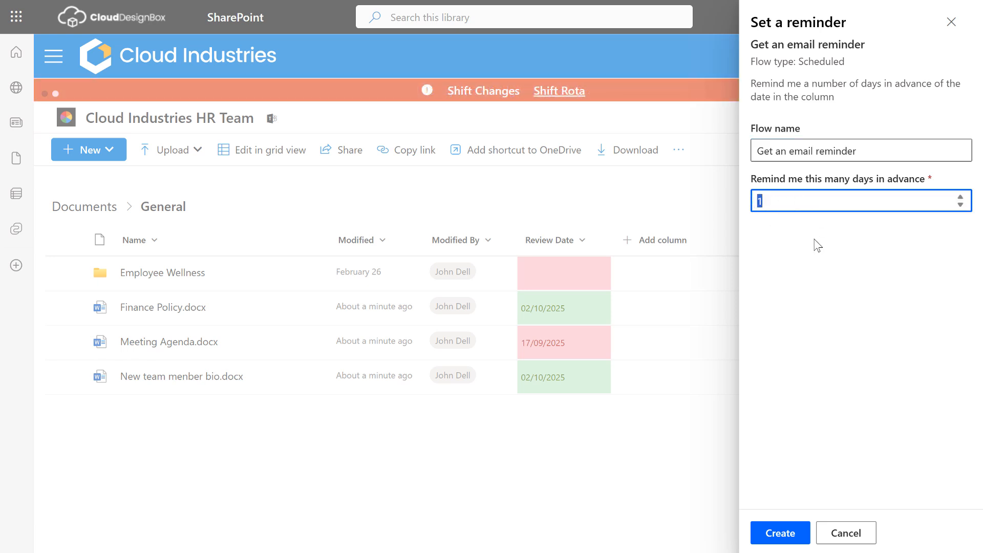
pyautogui.write('14')
pyautogui.press('BackSpace')
pyautogui.write('30')
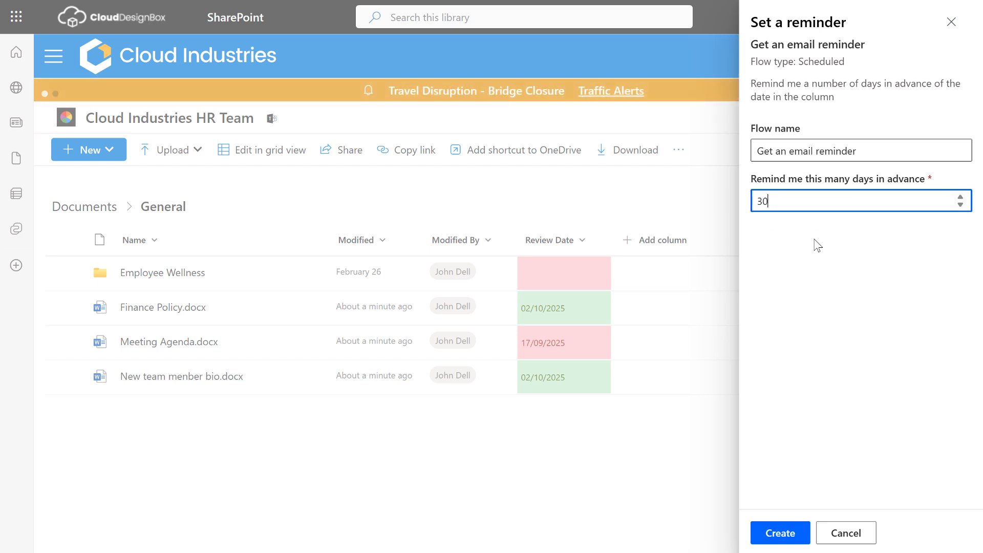
pyautogui.click(783, 541)
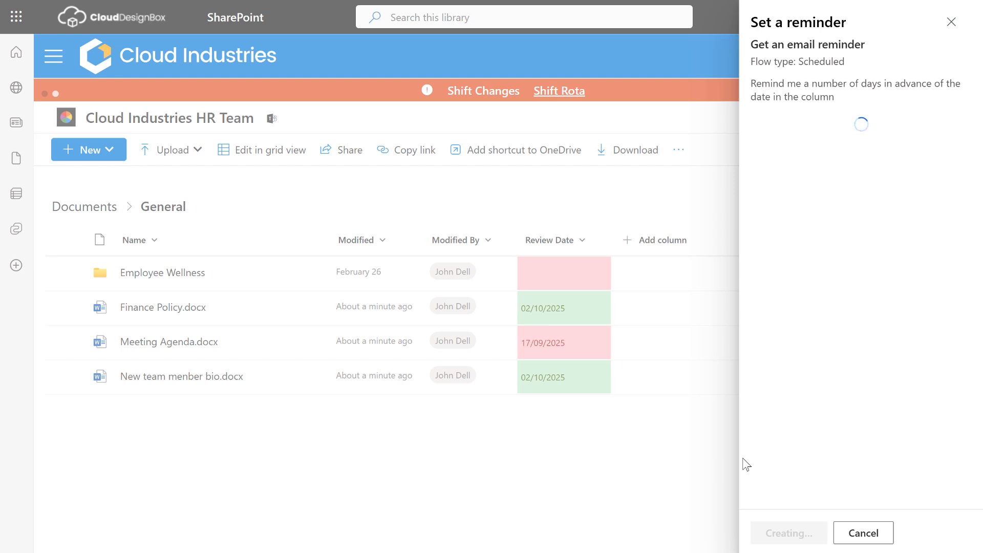
pyautogui.click(951, 22)
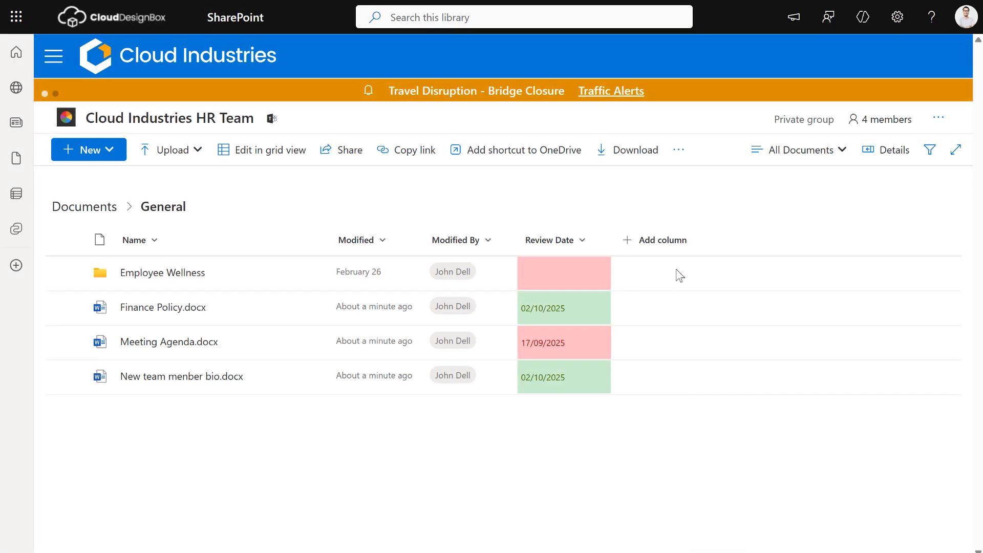
# Step: Add a Person column named Document Owner with Show profile photos set to Yes
pyautogui.click(661, 247)
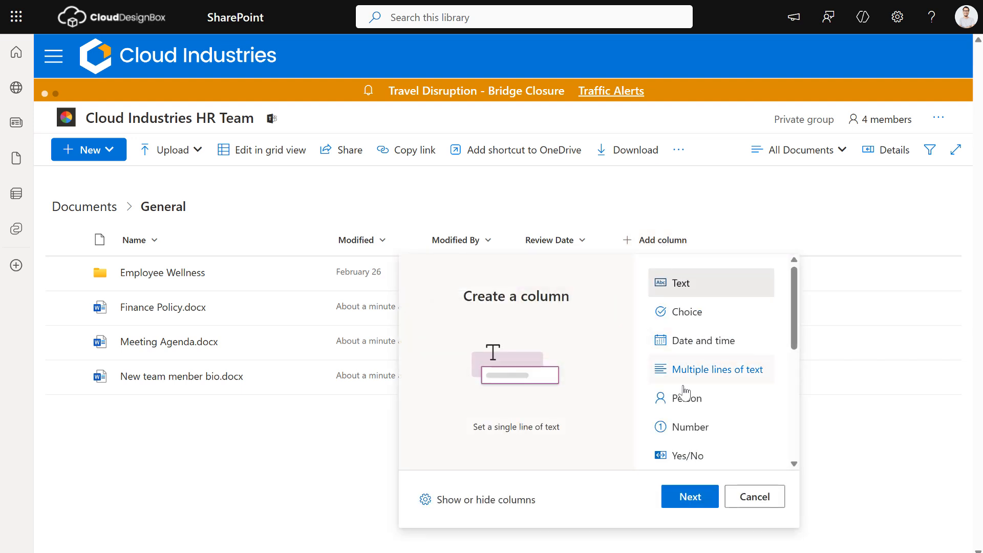
pyautogui.click(692, 400)
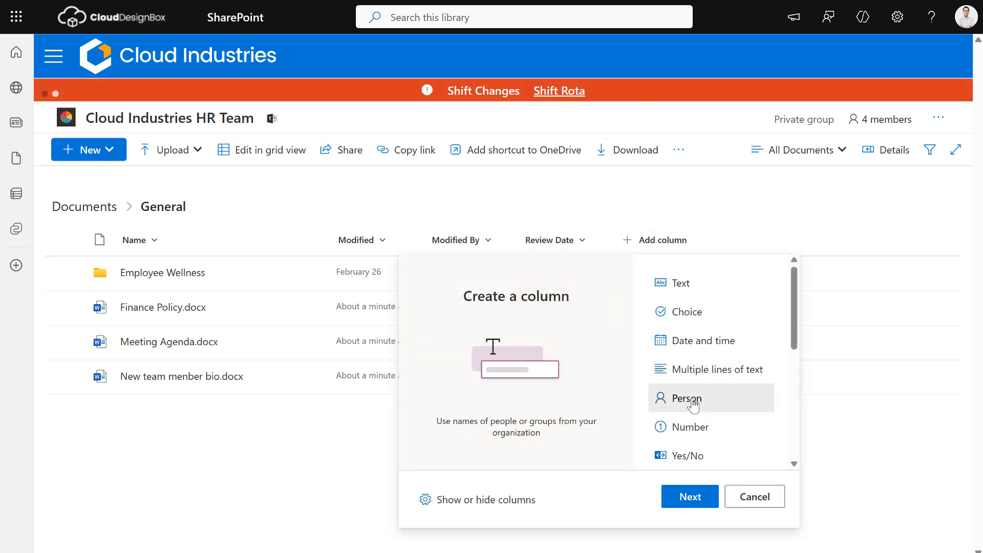
pyautogui.click(679, 499)
pyautogui.click(793, 88)
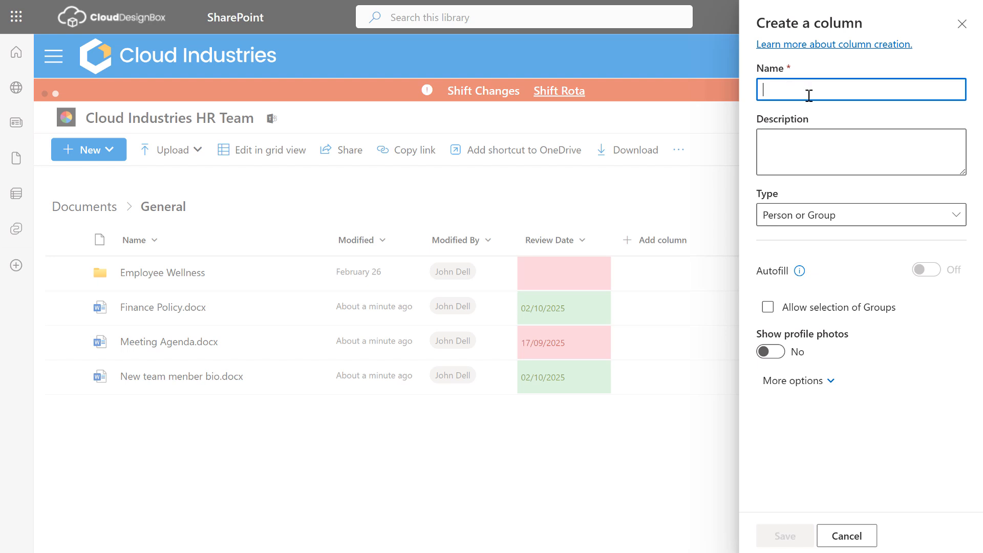
pyautogui.write('Docu')
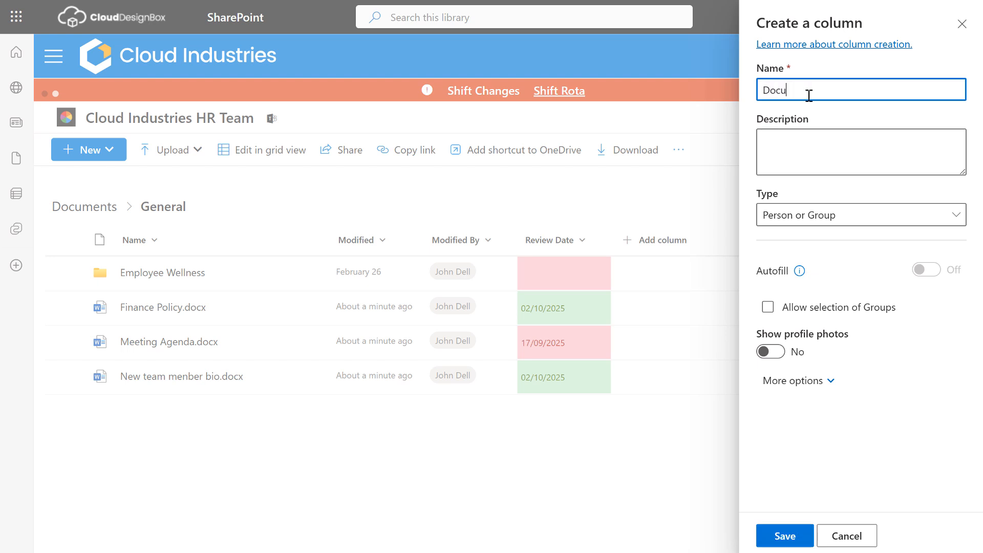
pyautogui.write('ment Owner')
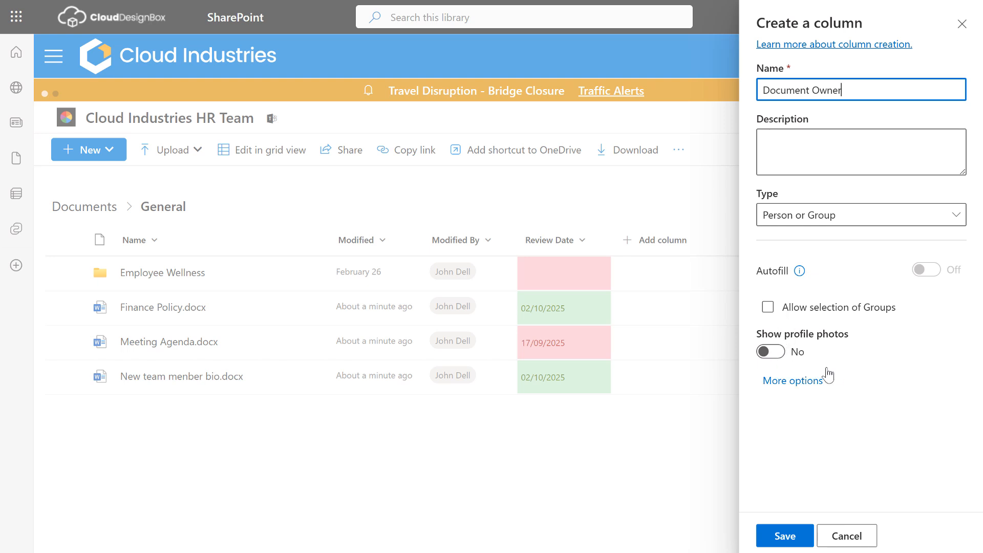
pyautogui.click(773, 355)
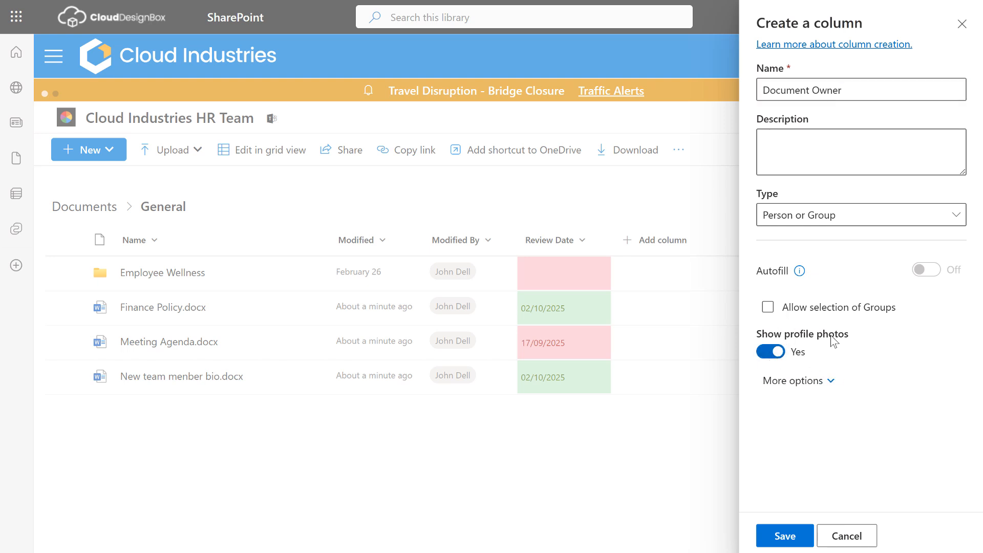
pyautogui.click(788, 536)
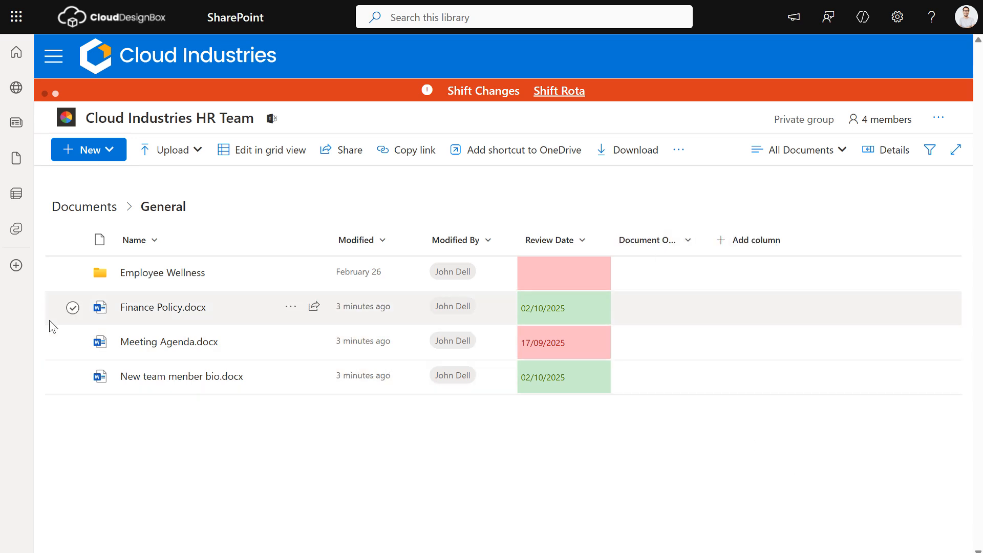
# Step: Bulk-set the same colleague as Document Owner for Finance Policy and Meeting Agenda
pyautogui.click(72, 308)
pyautogui.click(73, 343)
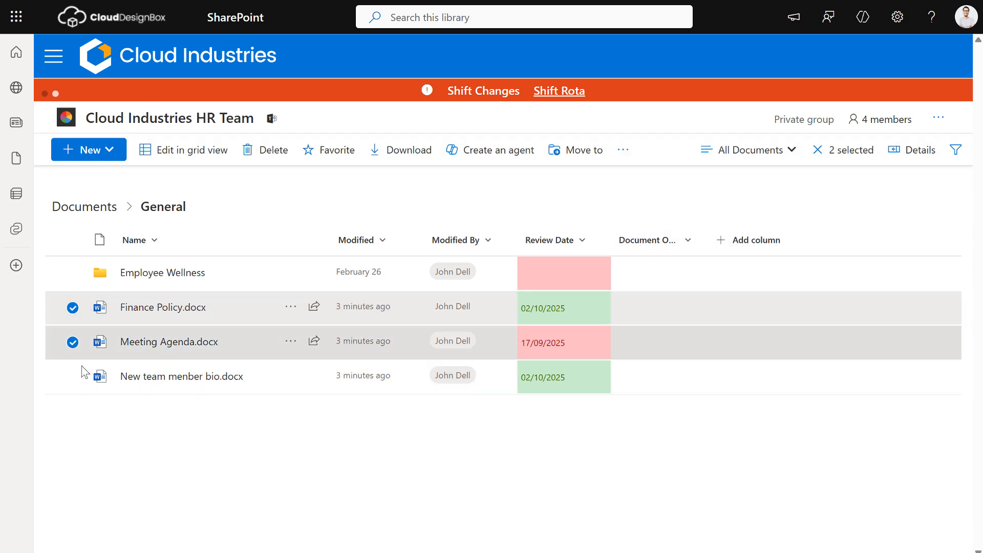
pyautogui.click(918, 164)
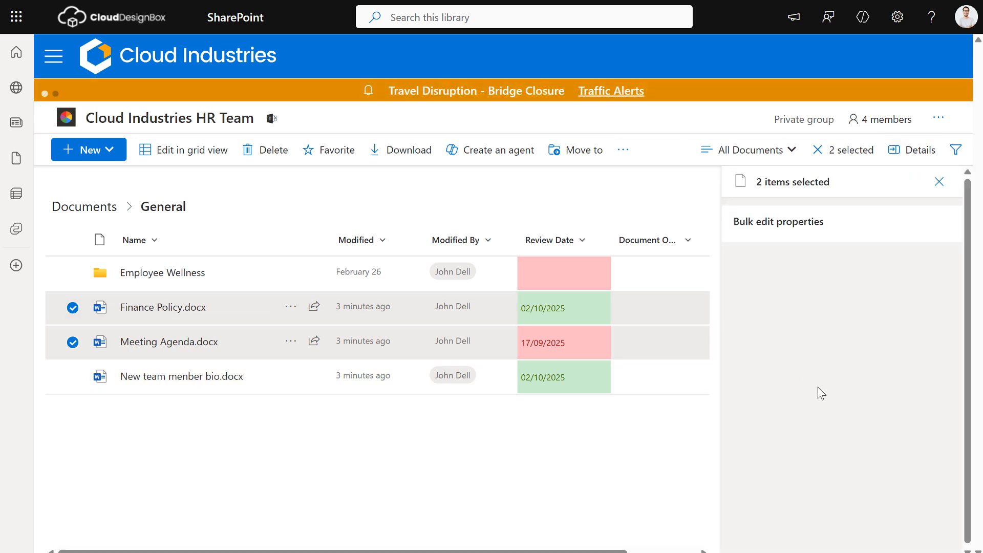
pyautogui.scroll(-3, 816, 384)
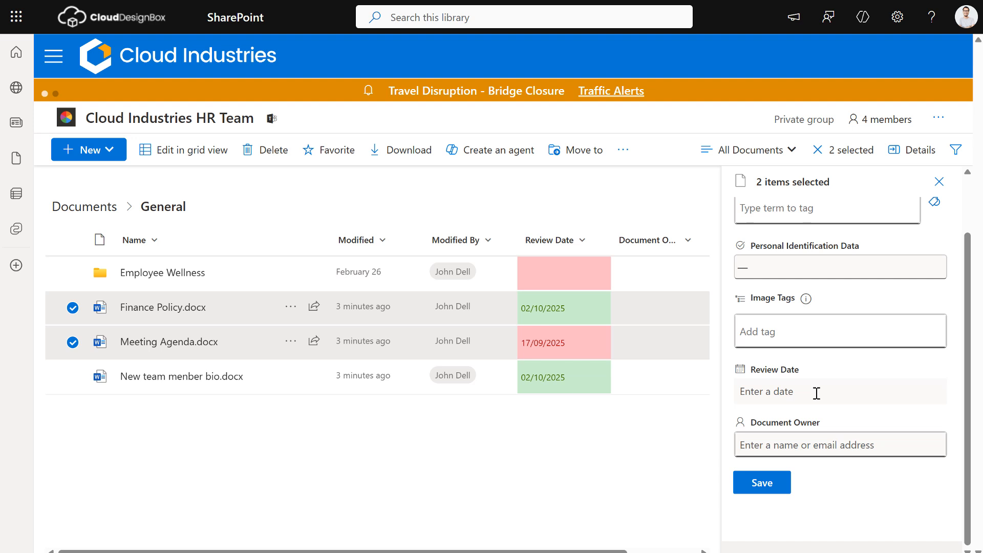
pyautogui.click(797, 440)
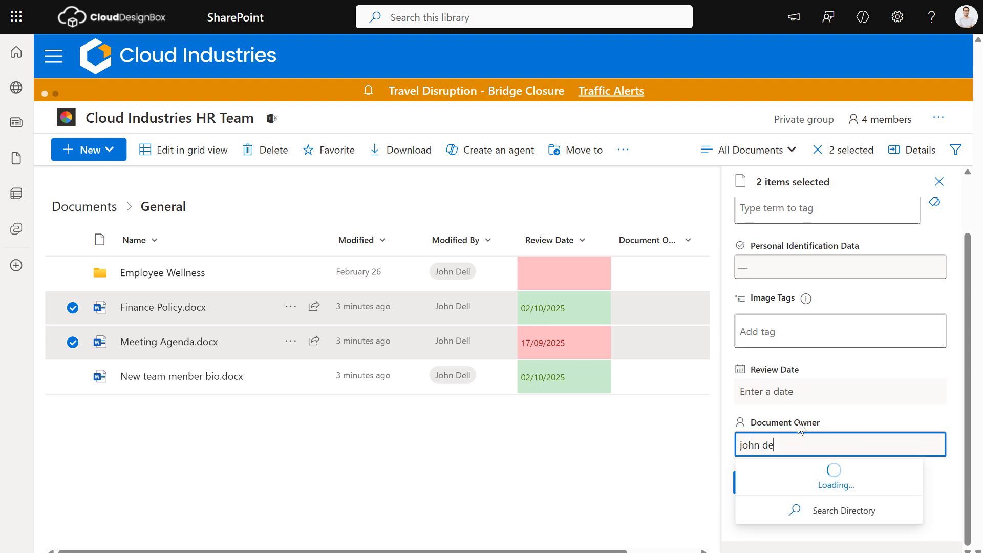
pyautogui.click(762, 471)
pyautogui.click(765, 484)
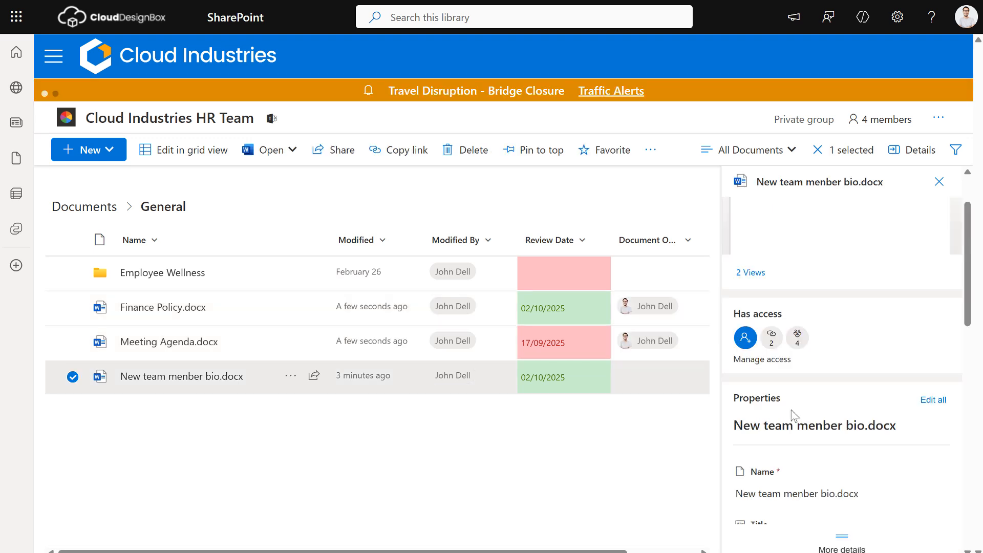
# Step: Set another colleague as Document Owner of the bio document and close the pane
pyautogui.scroll(-4, 809, 413)
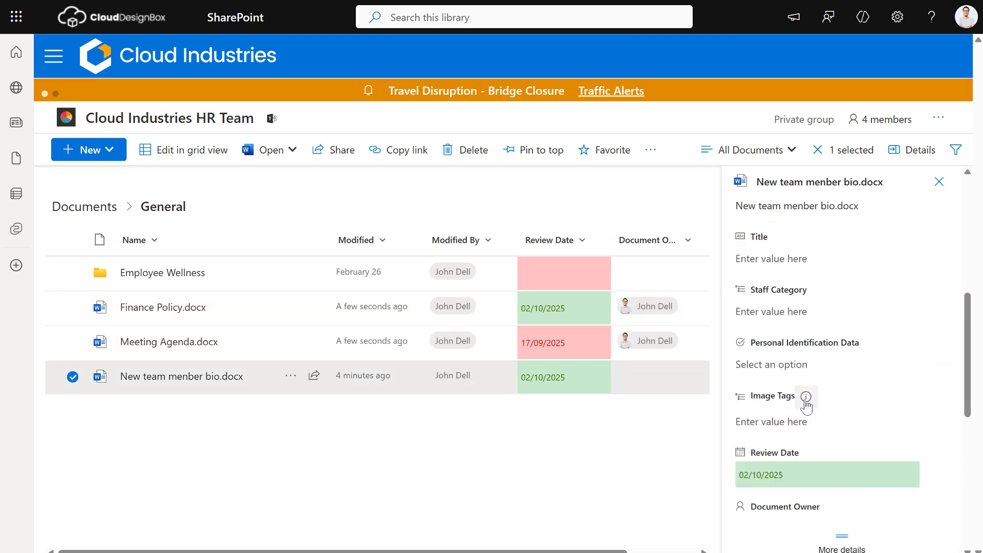
pyautogui.scroll(-5, 808, 466)
pyautogui.scroll(2, 790, 413)
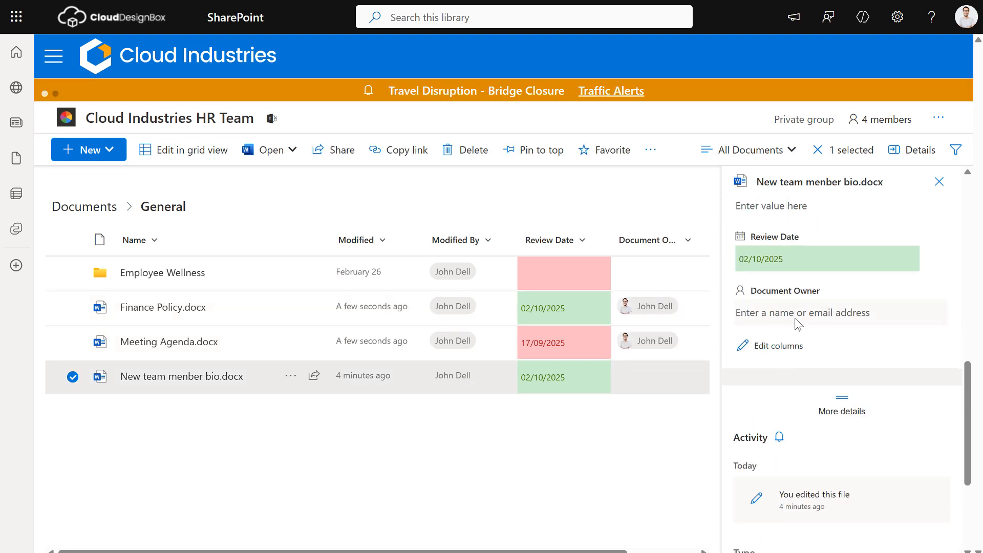
pyautogui.click(813, 310)
pyautogui.write('ann')
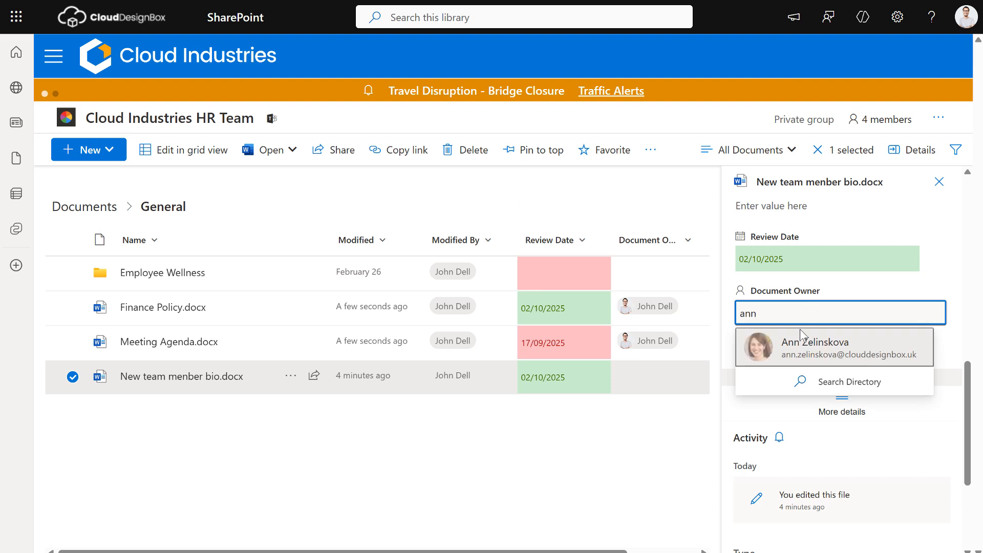
pyautogui.click(804, 342)
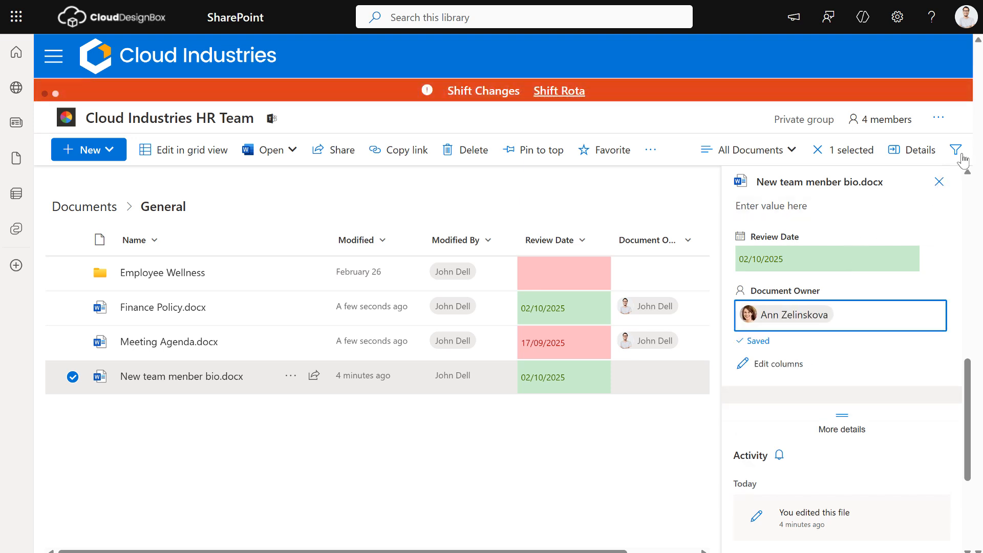
pyautogui.click(924, 154)
pyautogui.click(493, 453)
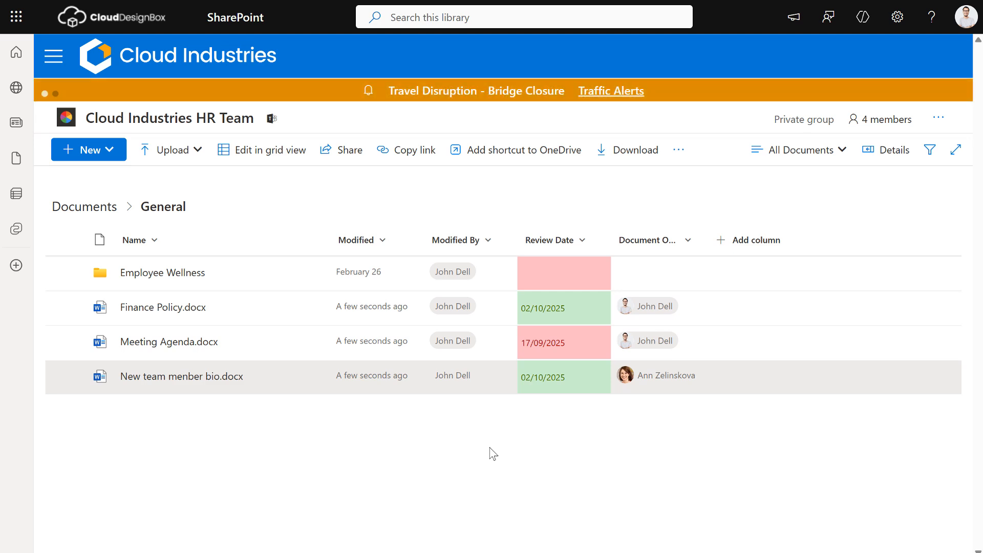
# Step: Return to the Cloud Industries hub and open the Employee Directory page
pyautogui.click(162, 61)
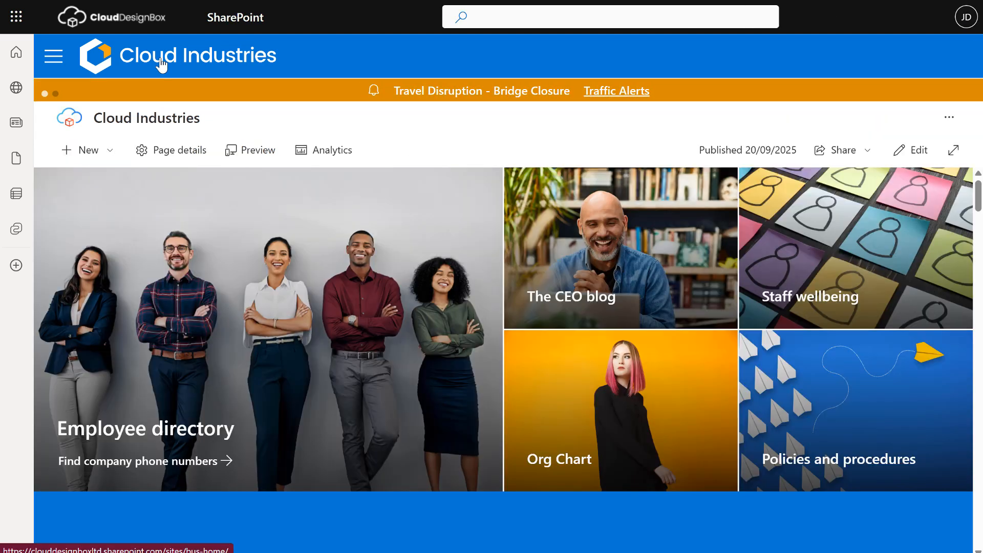
pyautogui.click(54, 63)
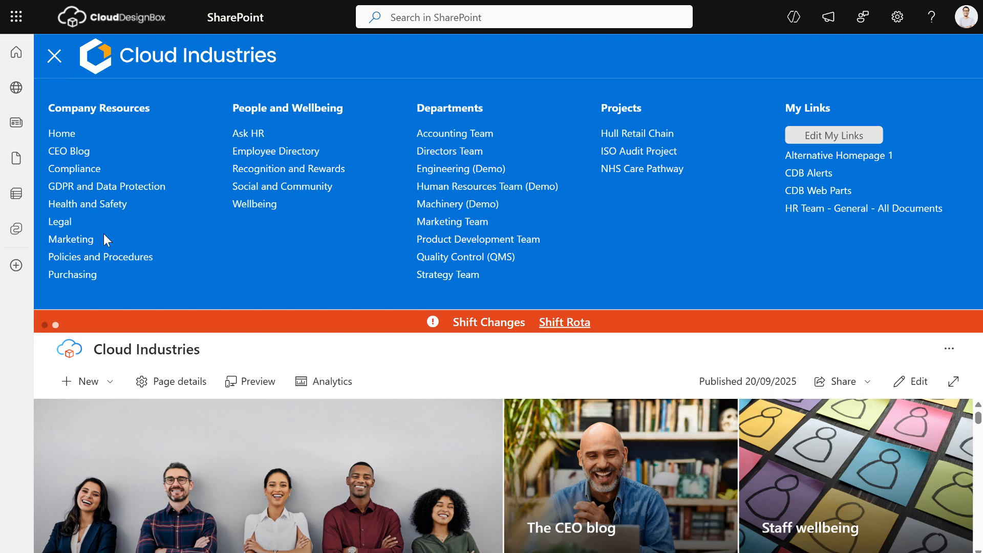
pyautogui.click(277, 151)
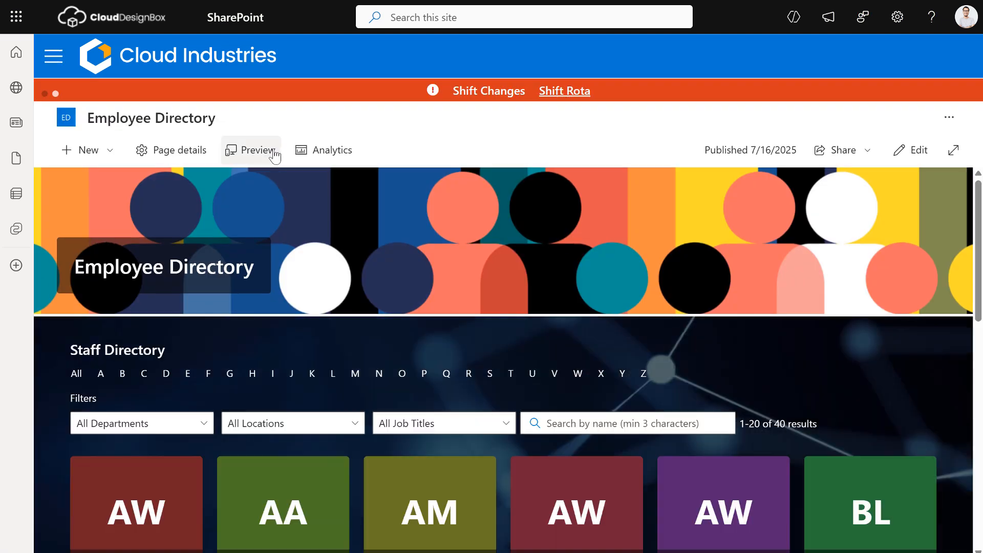
# Step: Browse the directory, then open the Machinery (Demo) team site from the mega-menu
pyautogui.scroll(-3, 285, 249)
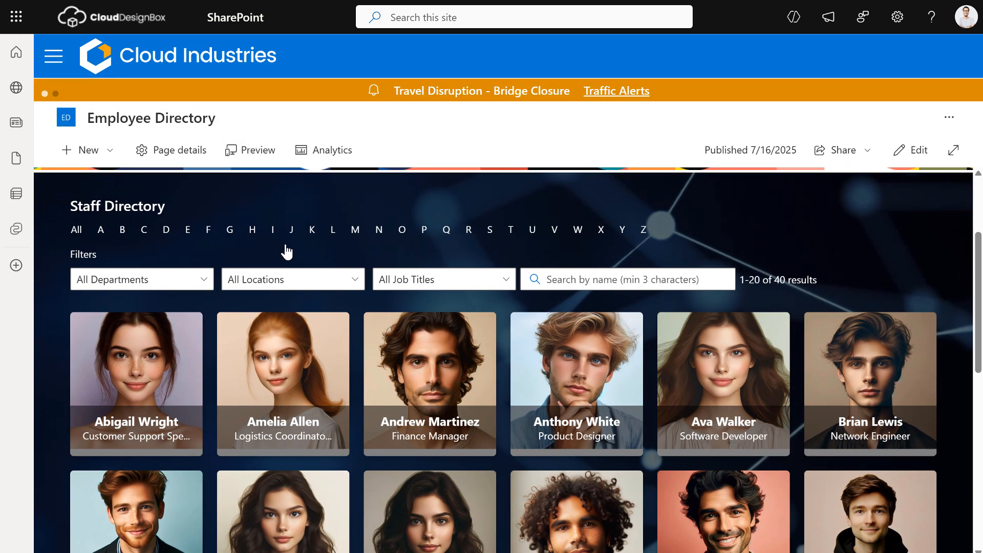
pyautogui.scroll(2, 241, 249)
pyautogui.scroll(1, 241, 244)
pyautogui.click(53, 55)
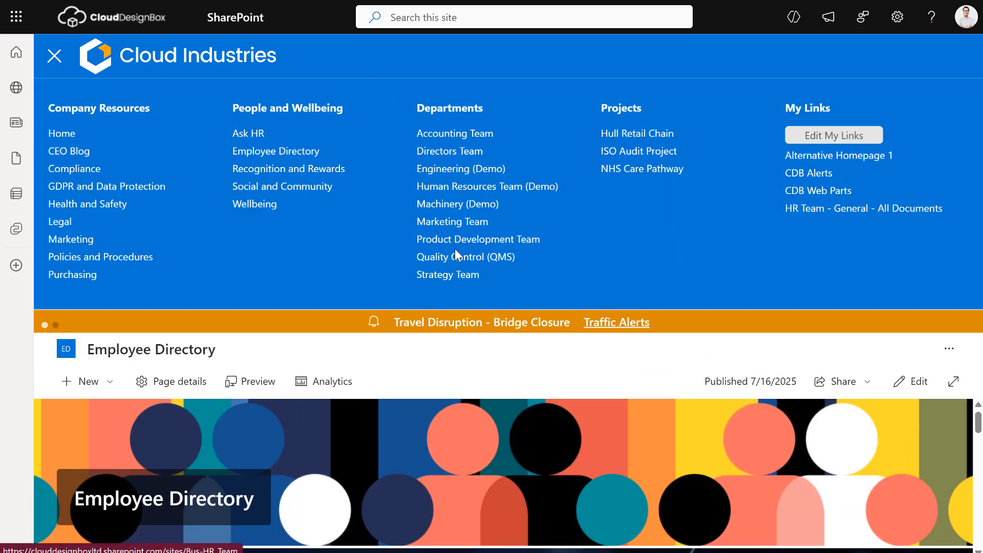
pyautogui.click(478, 208)
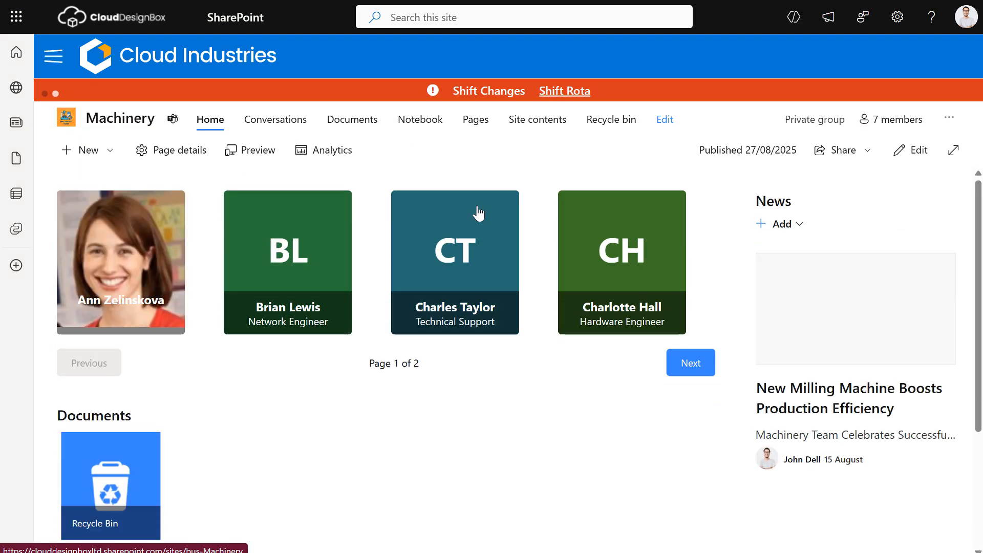